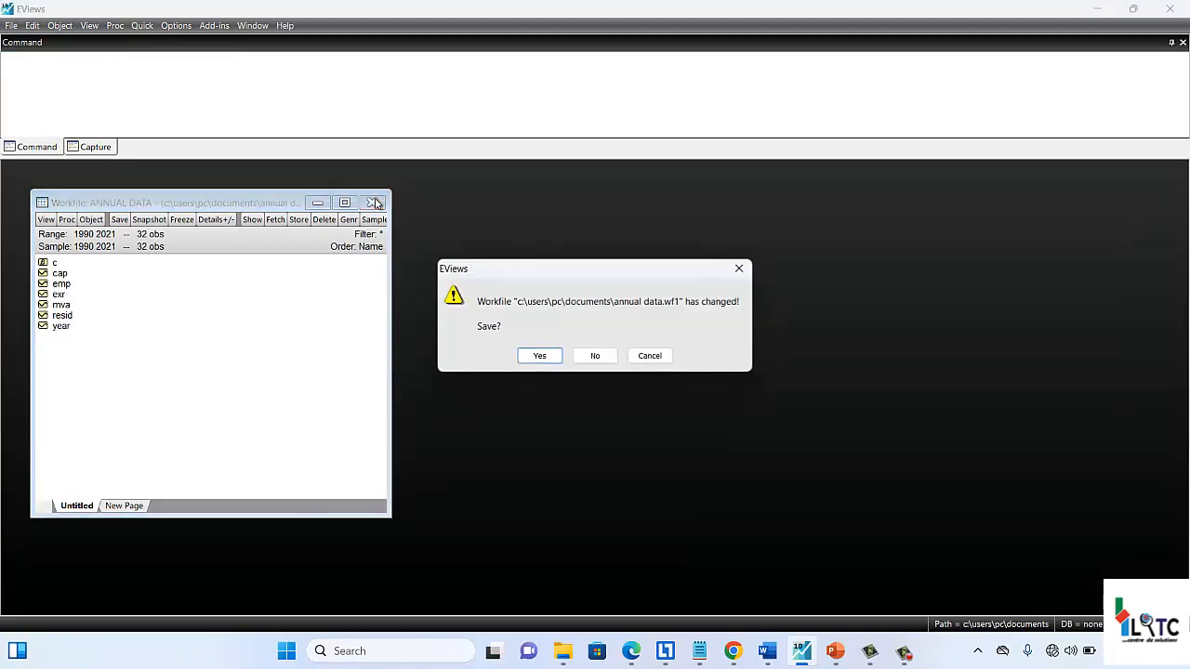
Step: Close the annual data workfile without saving and check the Drag Method entry on the PowerPoint slide of import methods
click(595, 353)
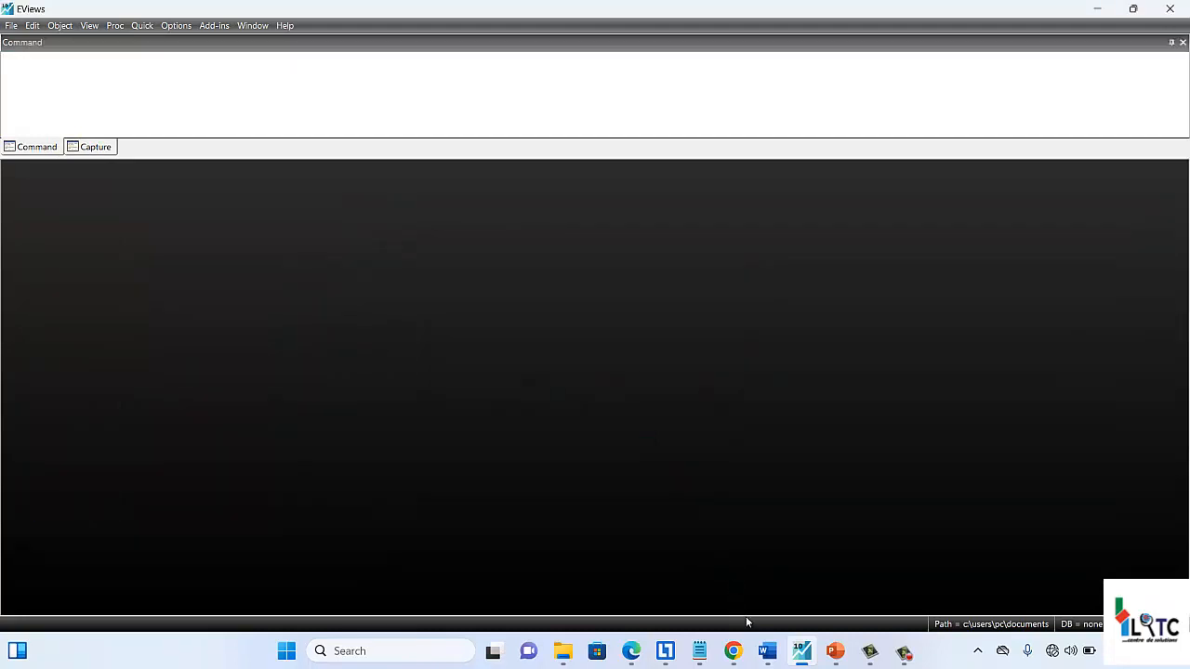
click(835, 651)
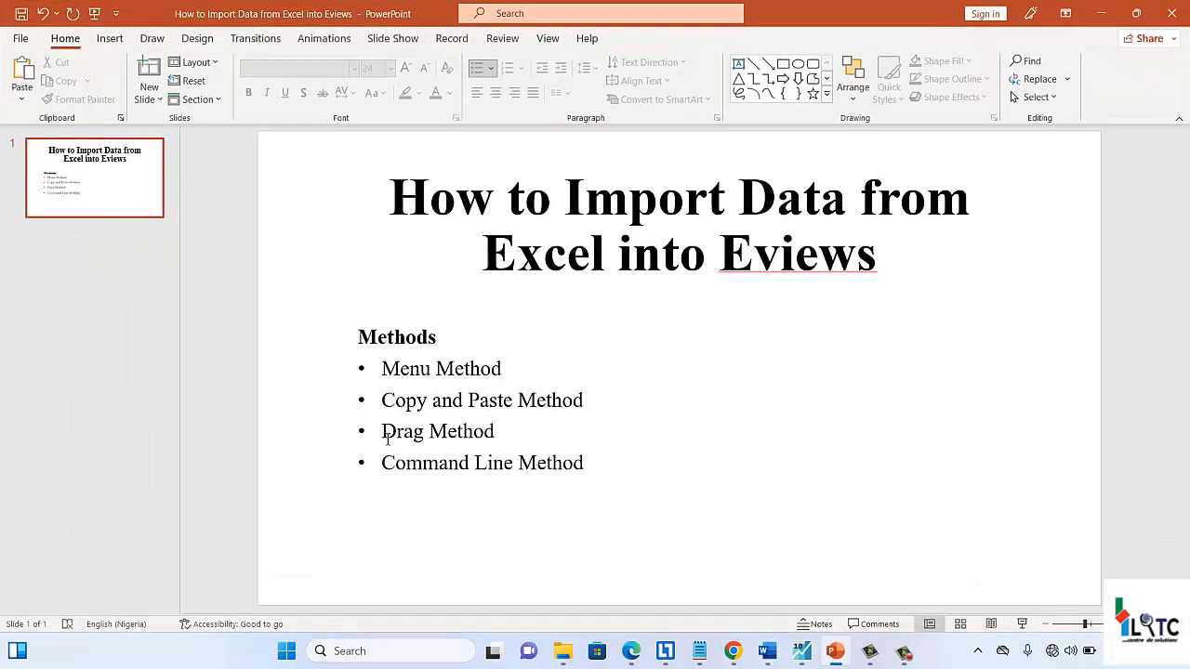
right_click(388, 448)
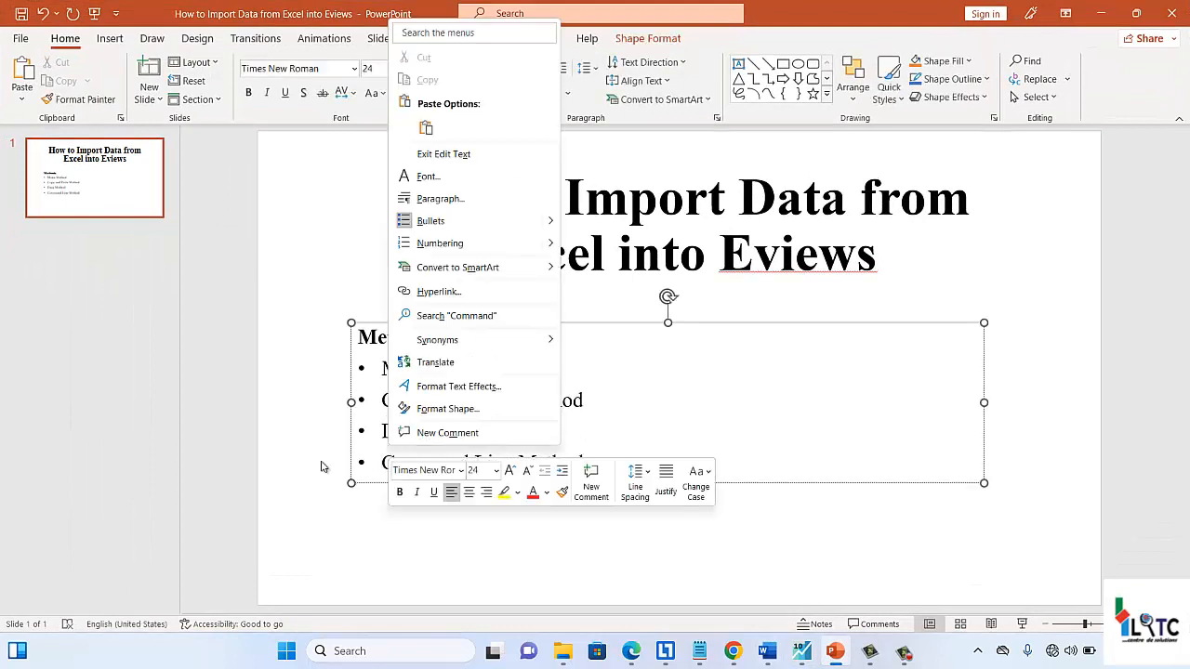
key(Escape)
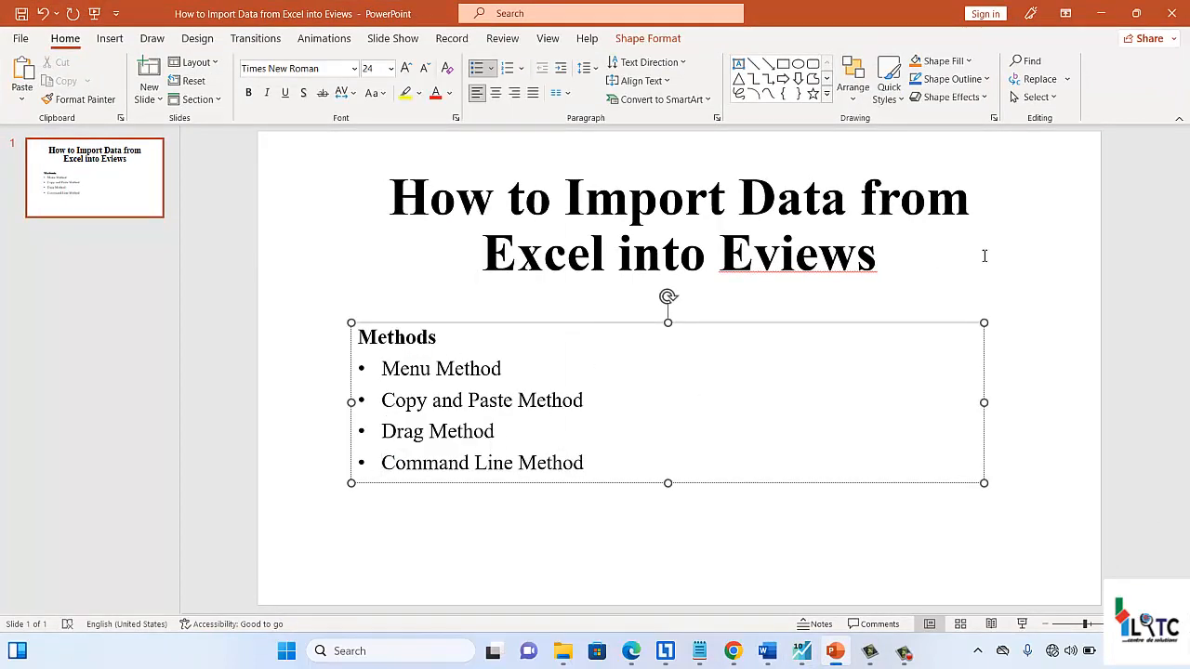
click(991, 270)
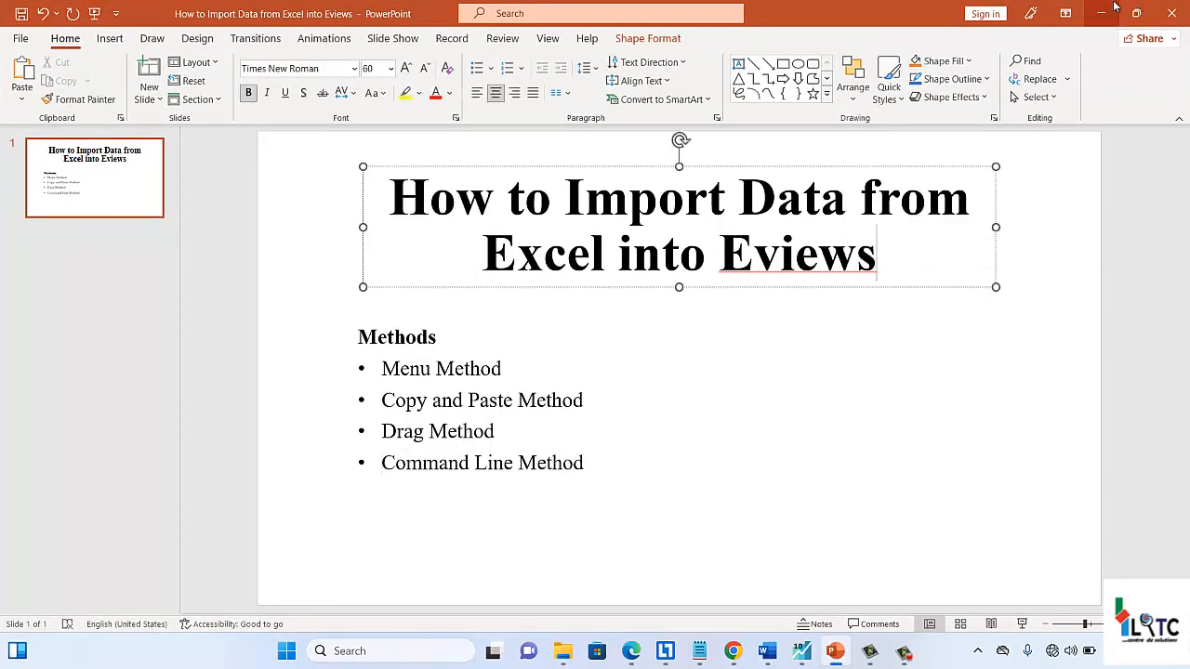
click(1100, 13)
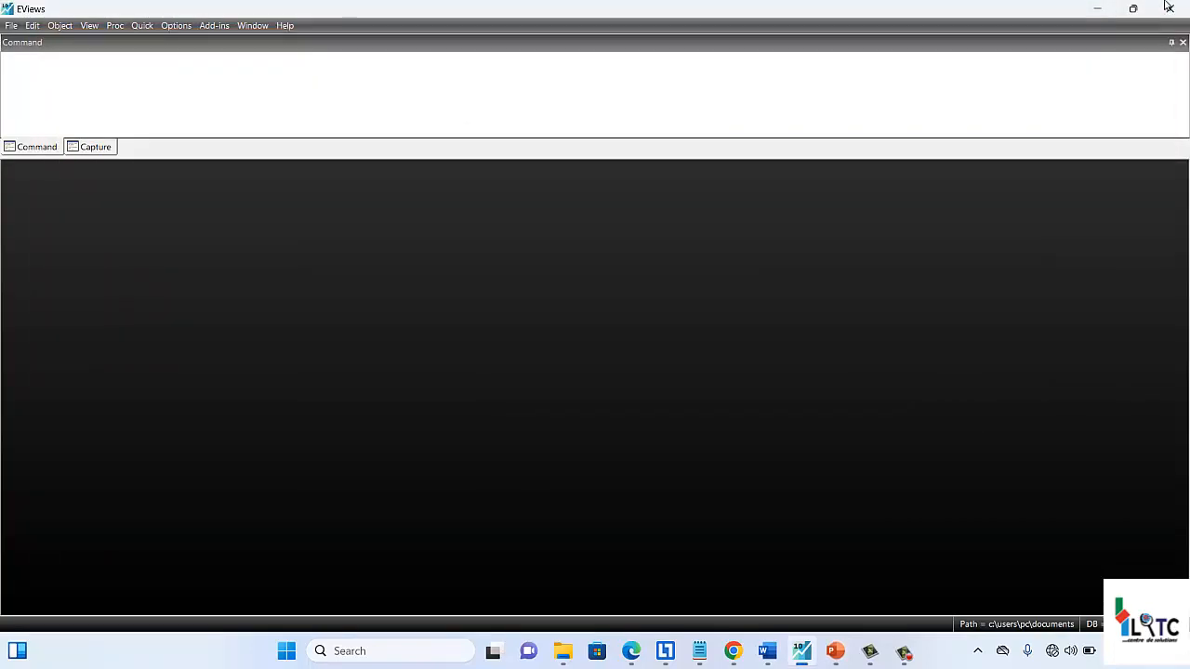
Step: Shrink the EViews window and place the File Explorer YouTube folder beside it with the Annual Data Excel file selected
click(1134, 10)
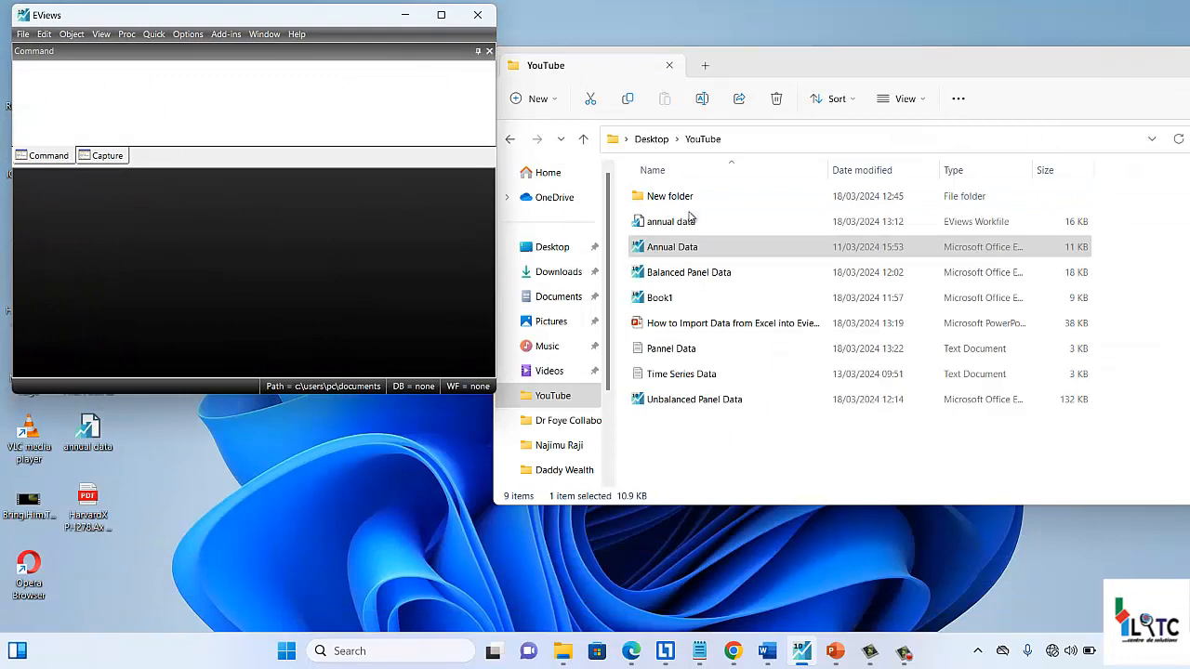
click(683, 290)
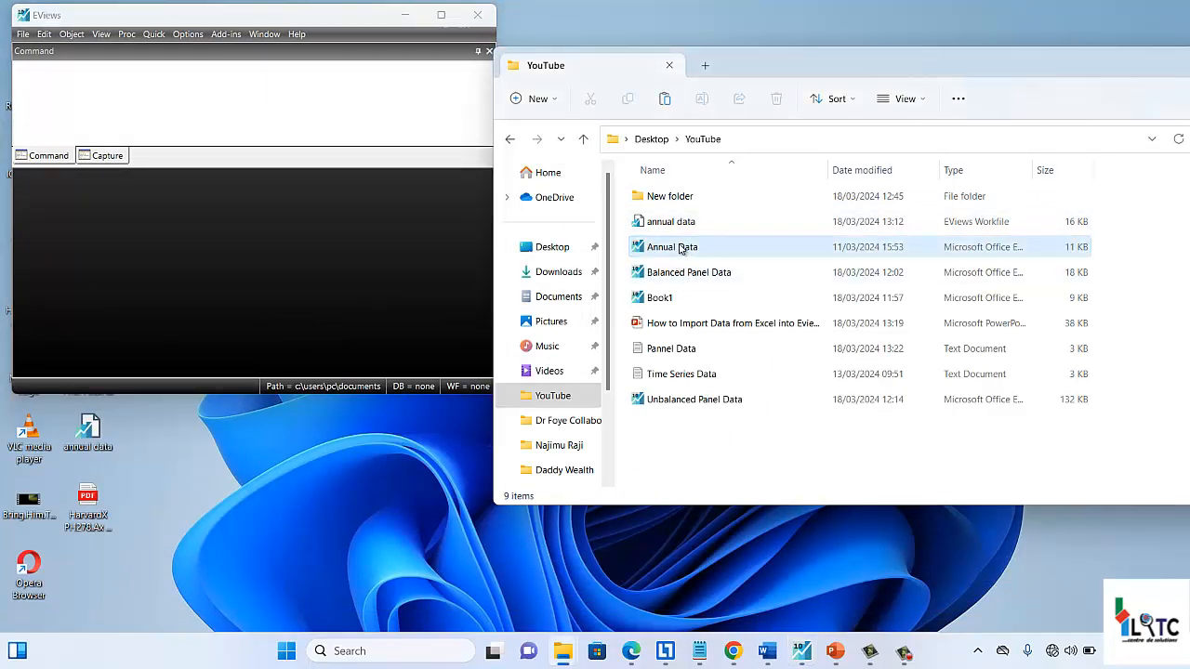
click(681, 246)
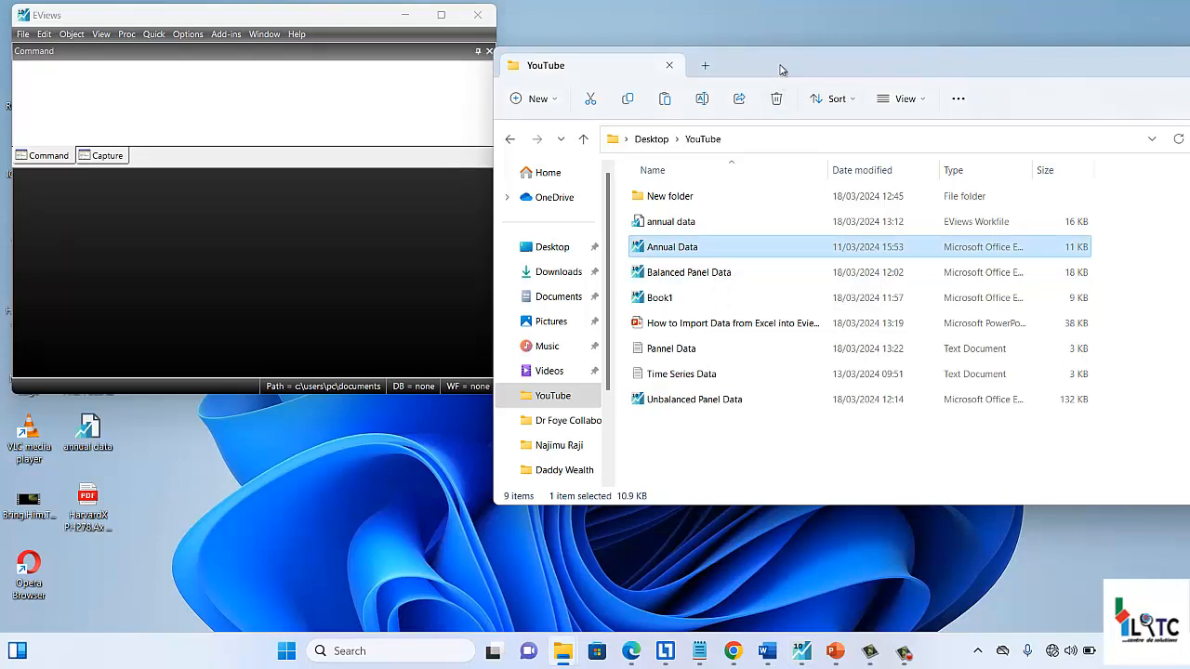
drag(786, 69, 801, 49)
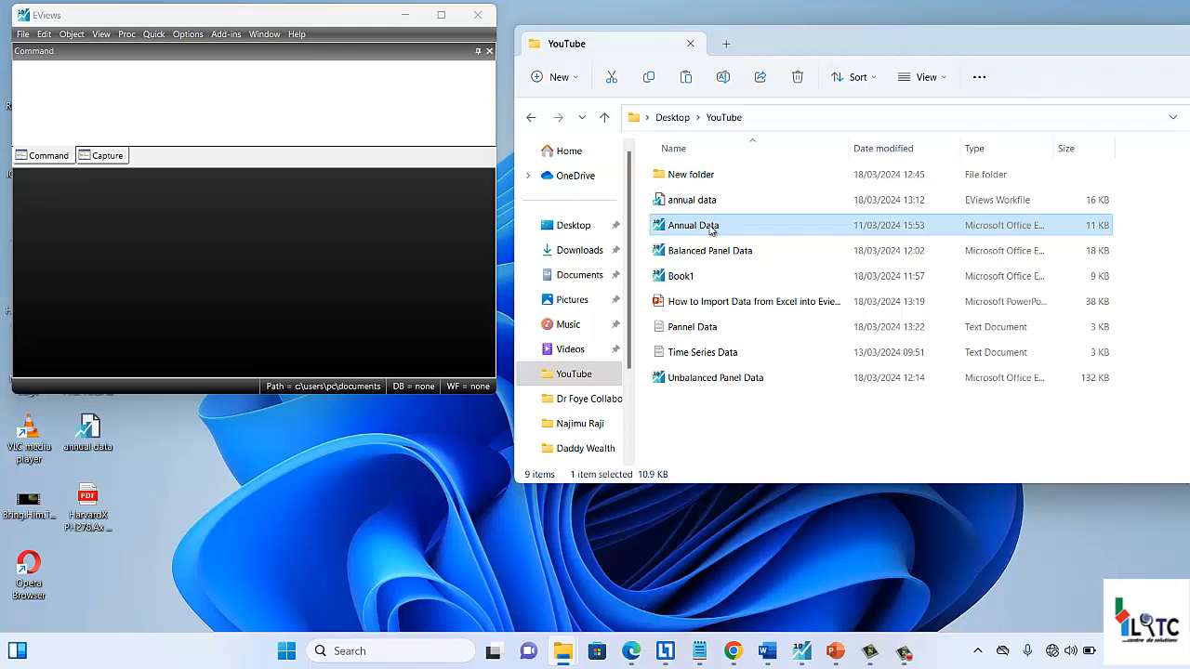
Step: Import the Annual Data Excel file from the YouTube folder into EViews with the default read settings, without linking to the external source
drag(710, 229, 251, 315)
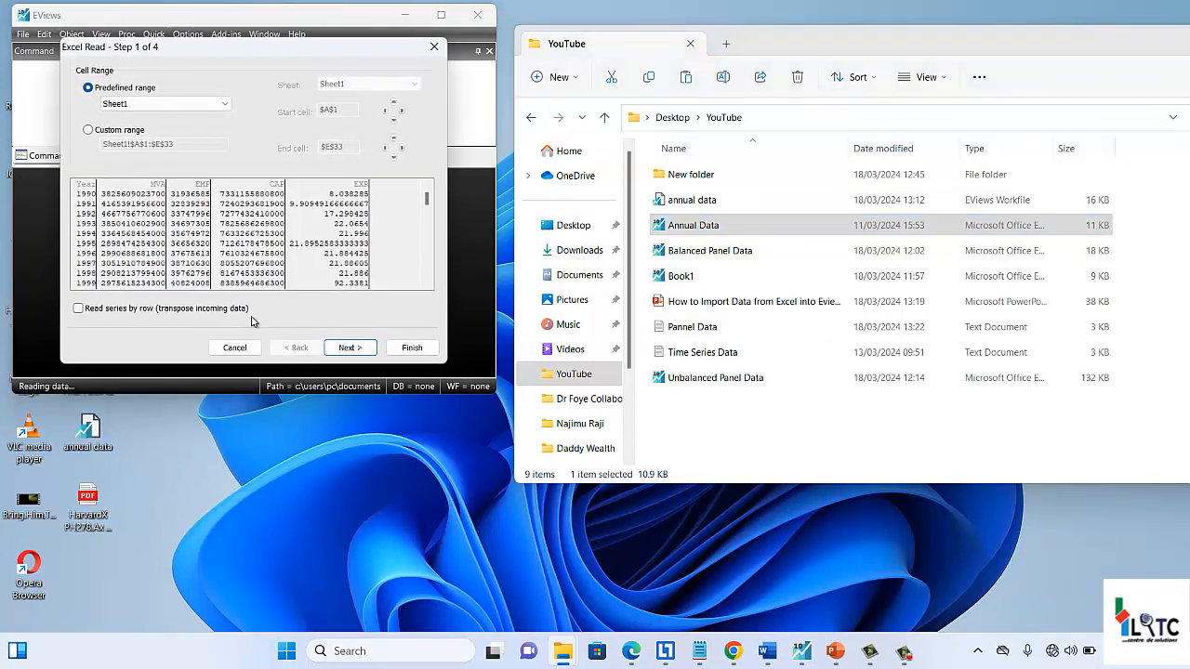
click(739, 228)
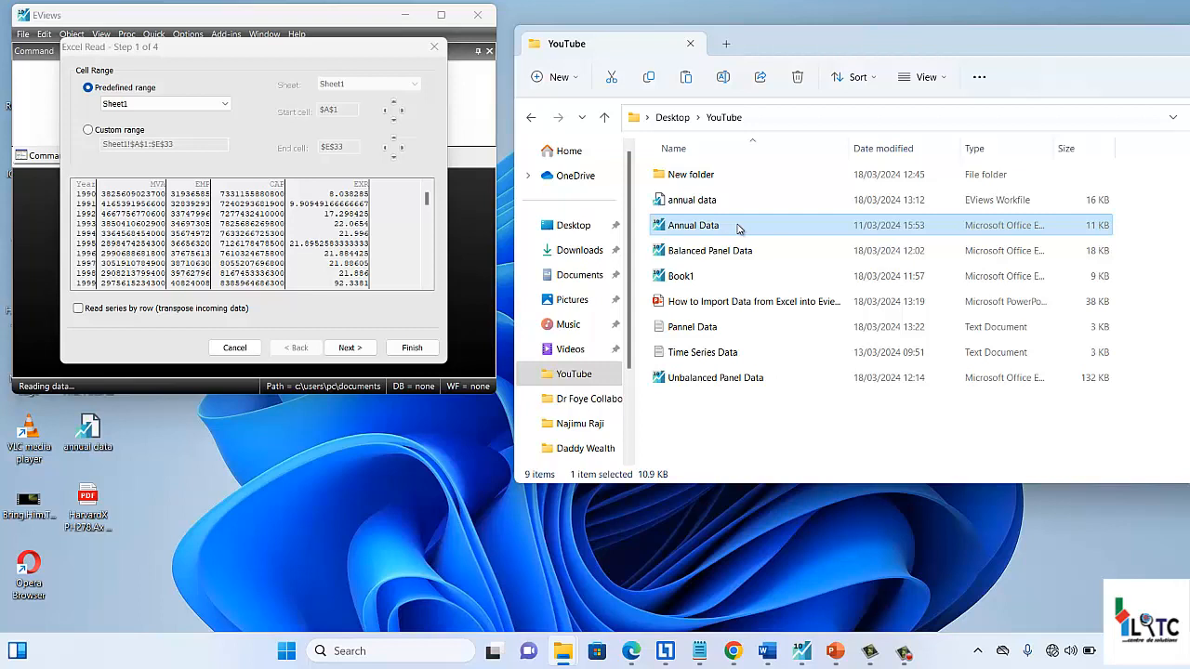
click(690, 229)
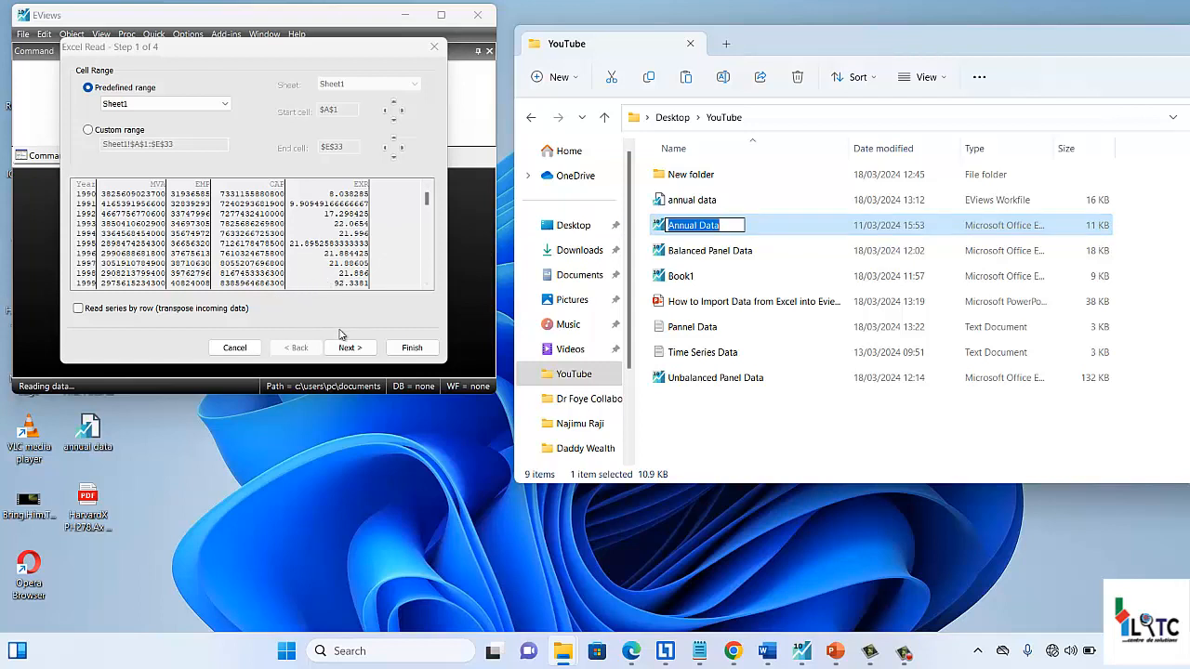
click(409, 350)
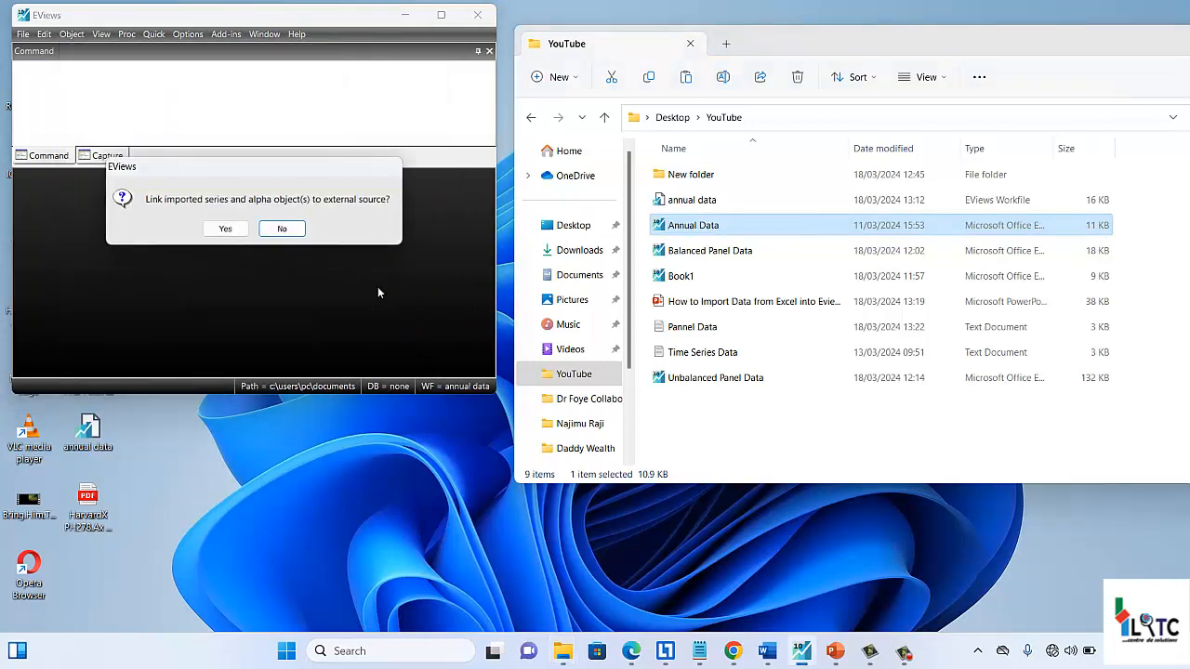
click(281, 231)
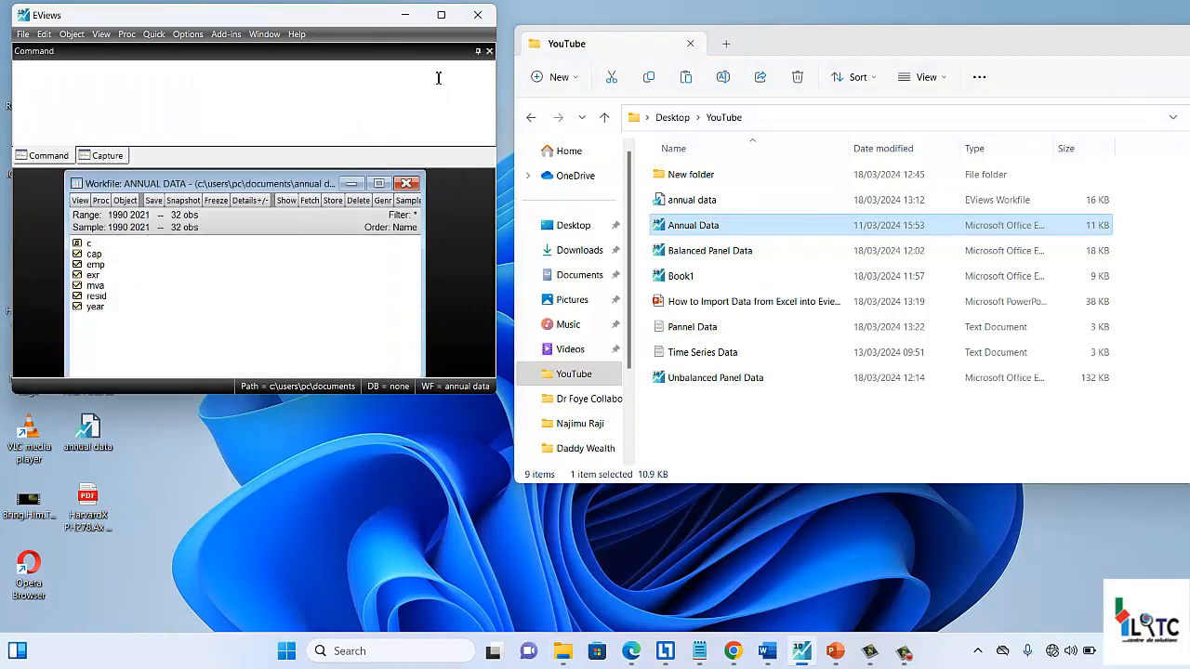
Step: Maximize the EViews window and close the imported annual data workfile without saving it
click(441, 15)
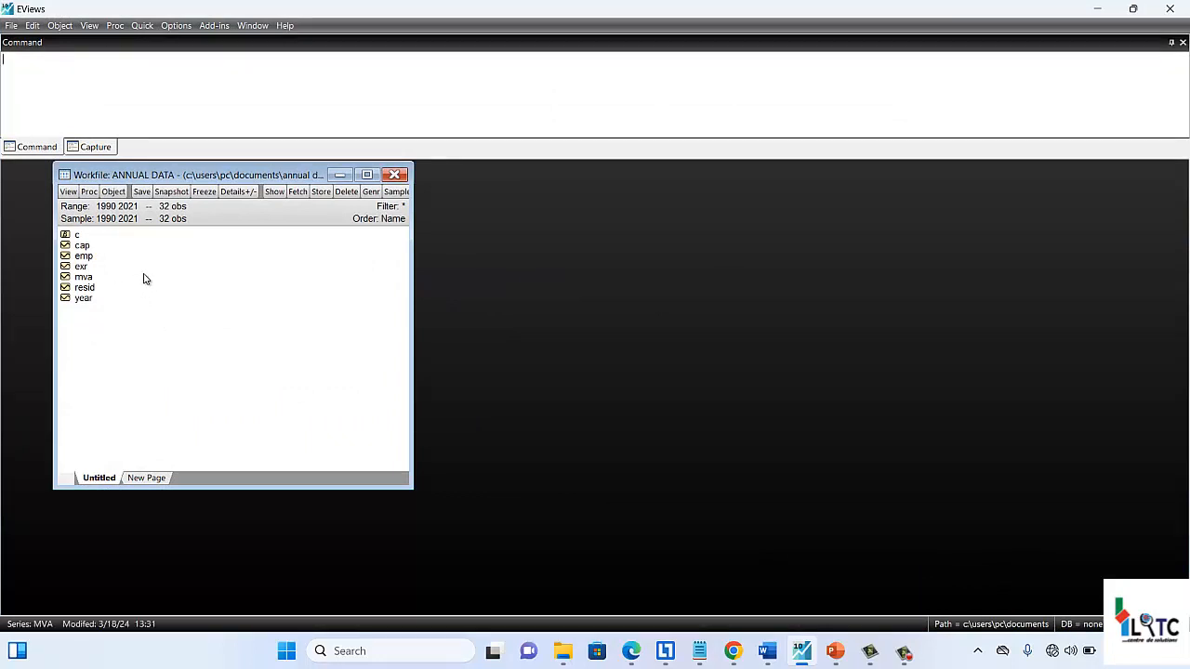
click(11, 26)
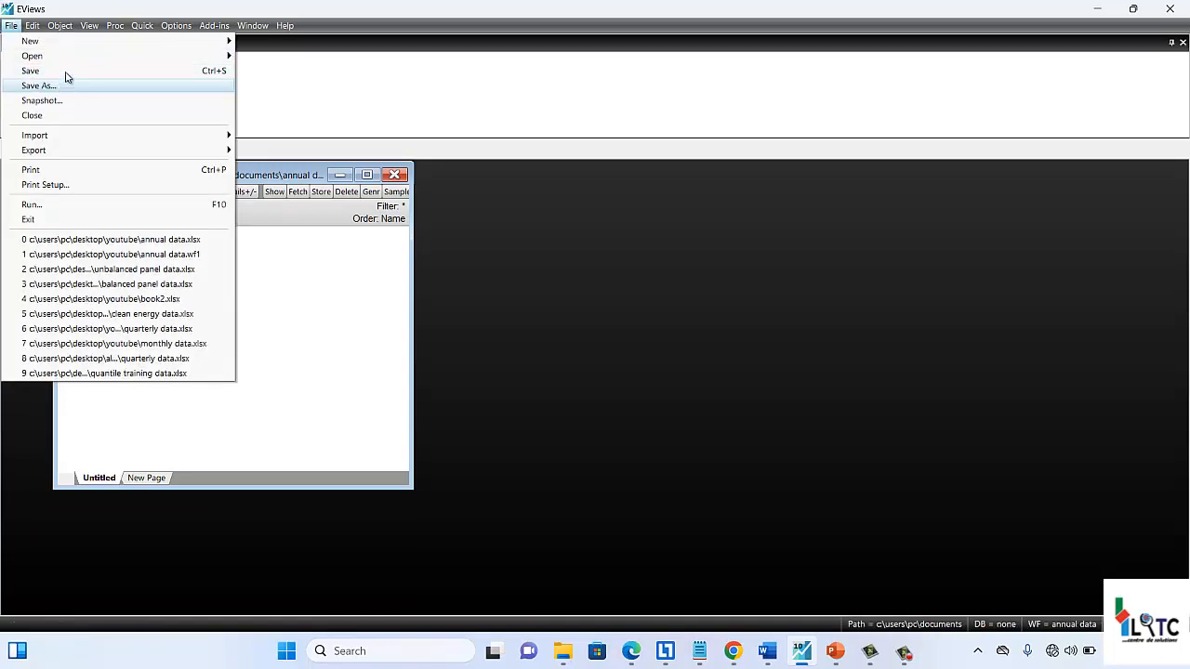
click(362, 282)
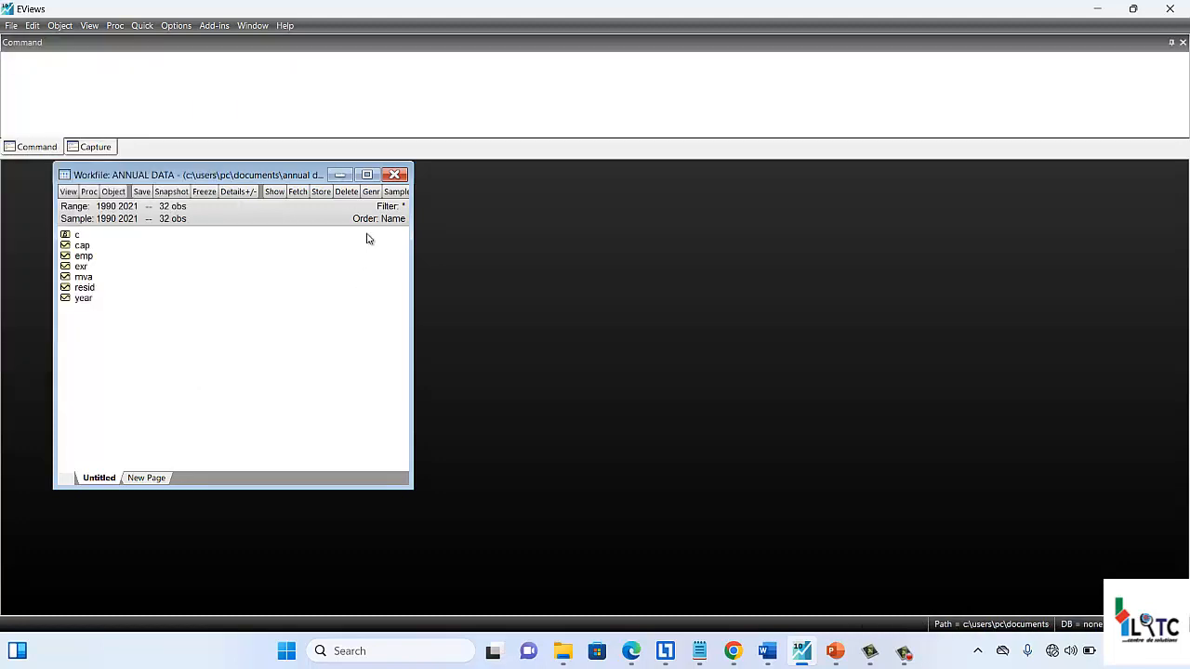
click(394, 175)
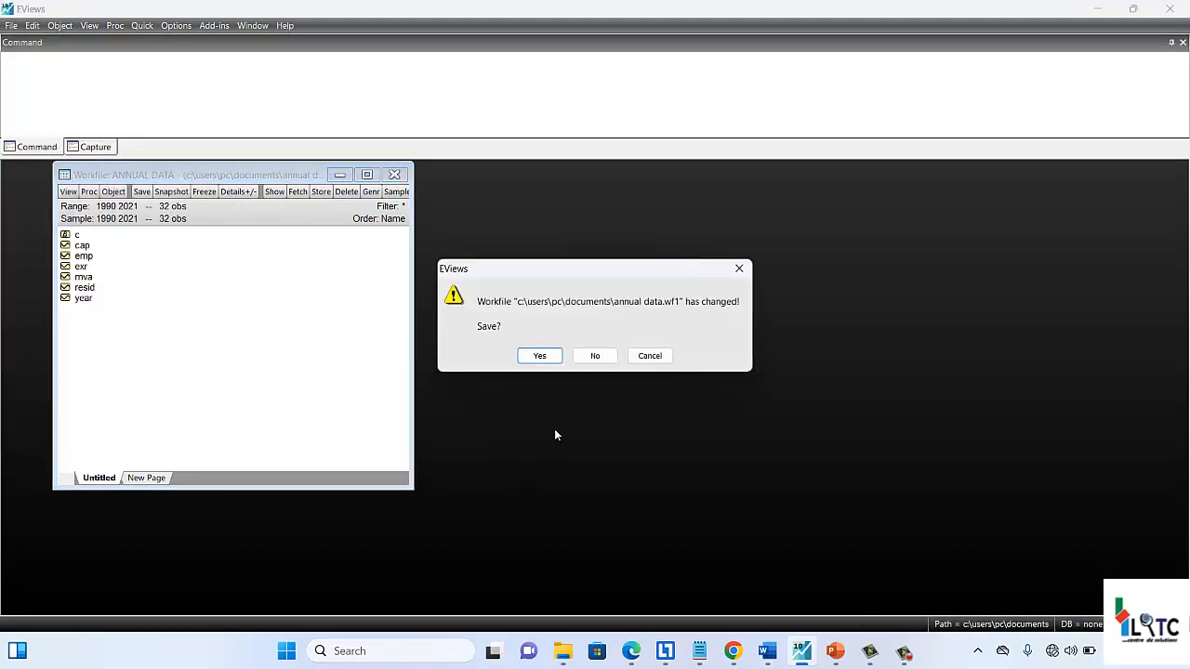
click(585, 361)
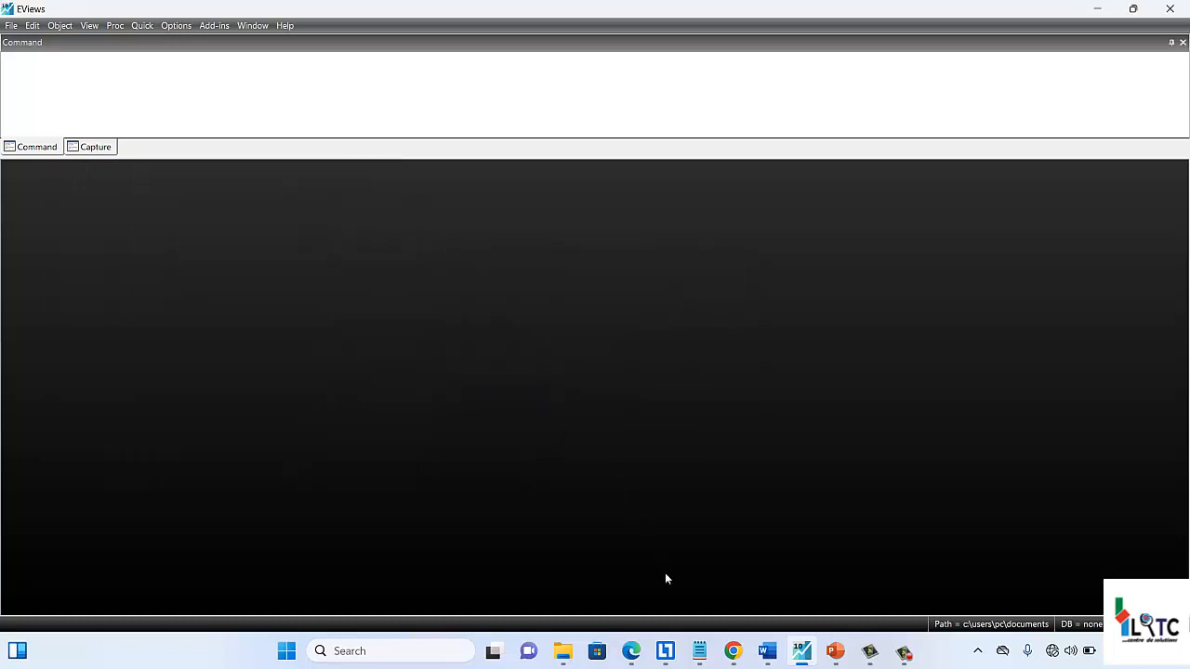
Step: Check the Command Line Method entry on the PowerPoint slide and return to EViews
click(835, 651)
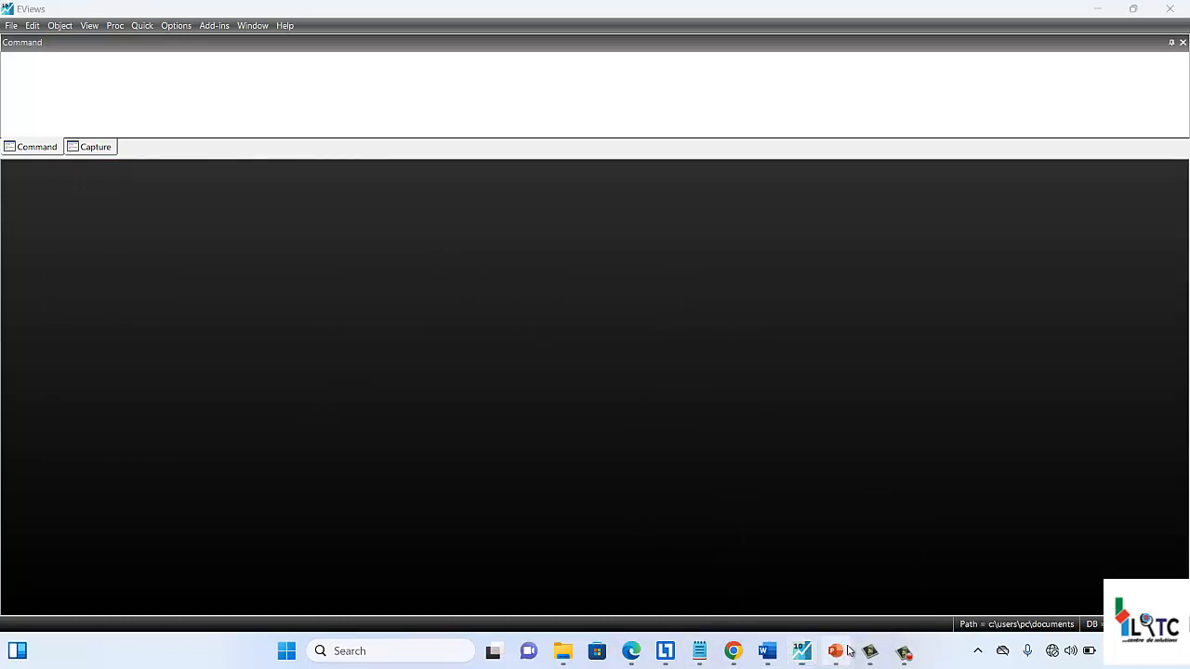
click(462, 470)
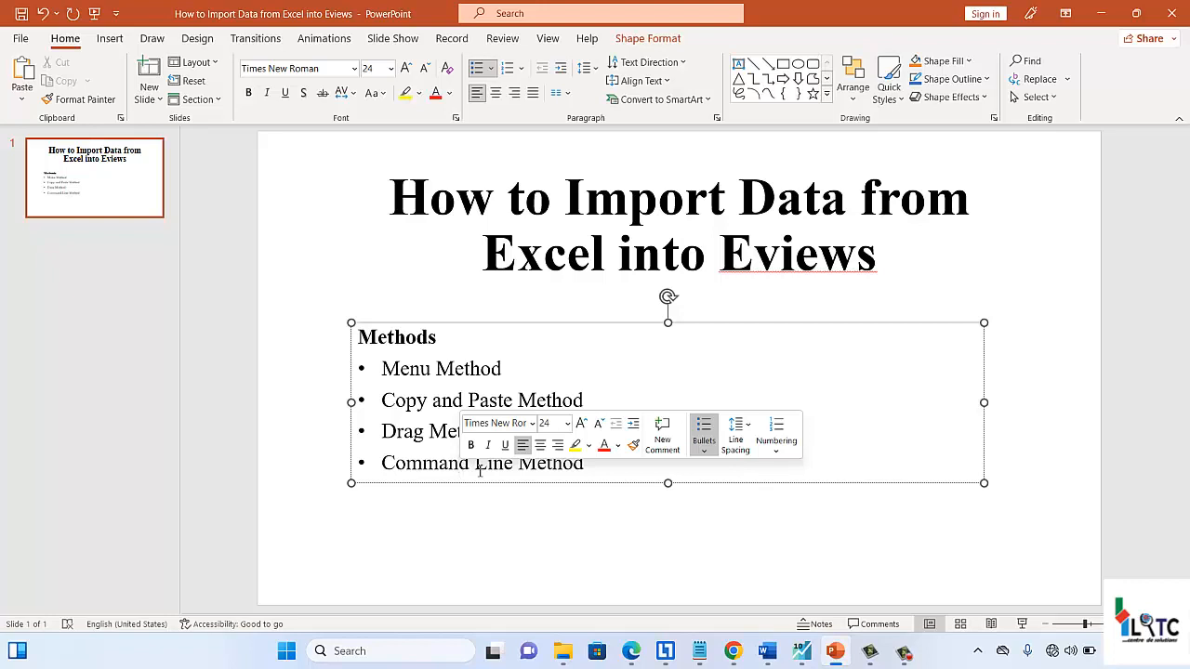
click(802, 651)
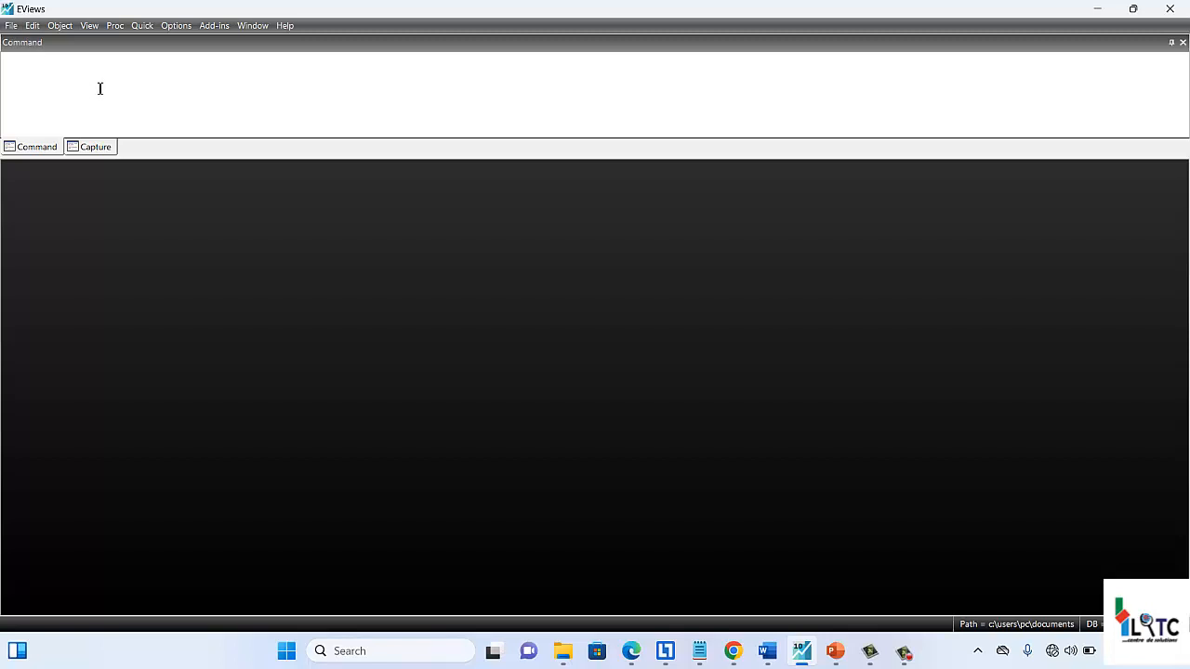
click(13, 27)
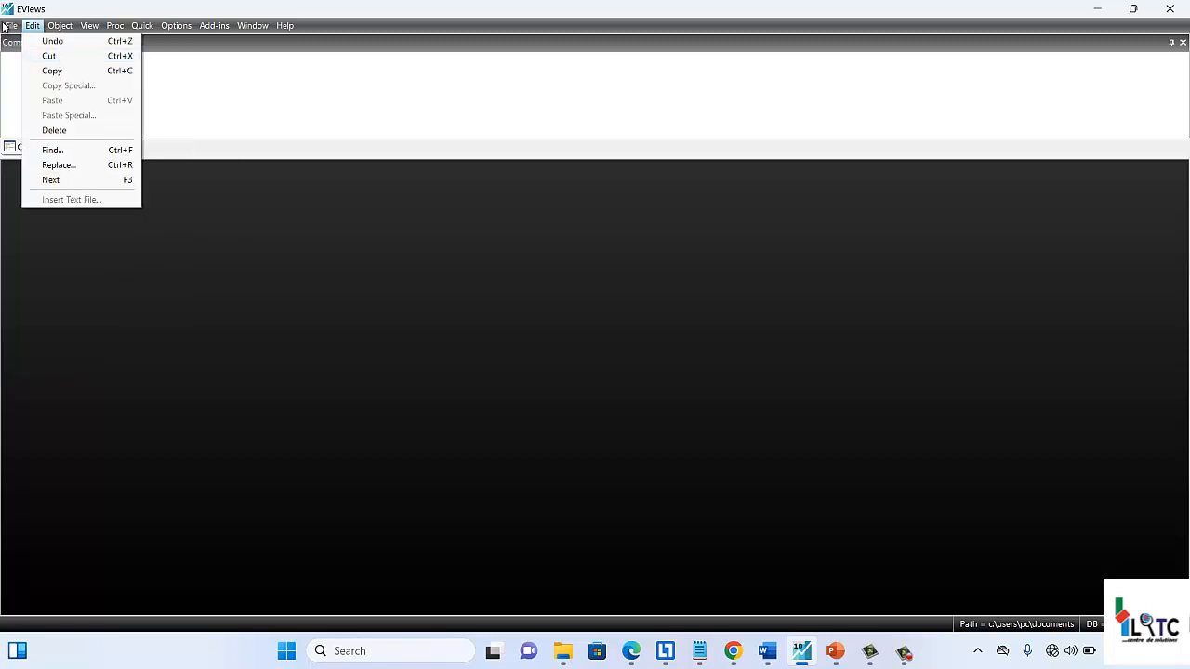
mouse_move(11, 31)
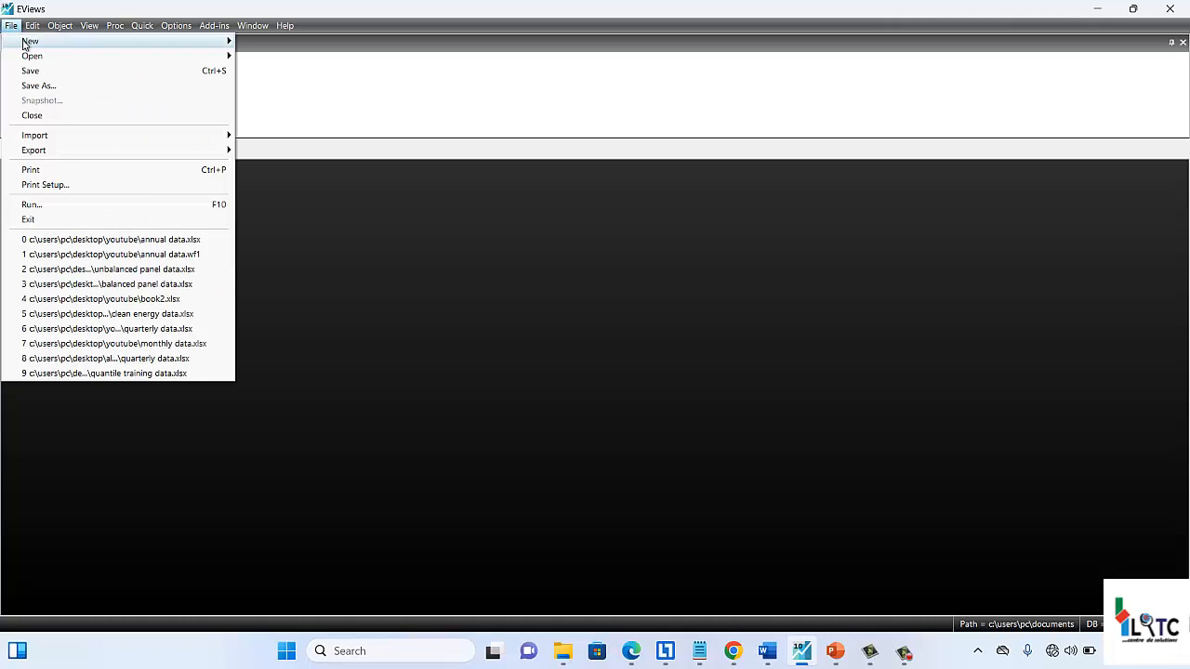
mouse_move(152, 44)
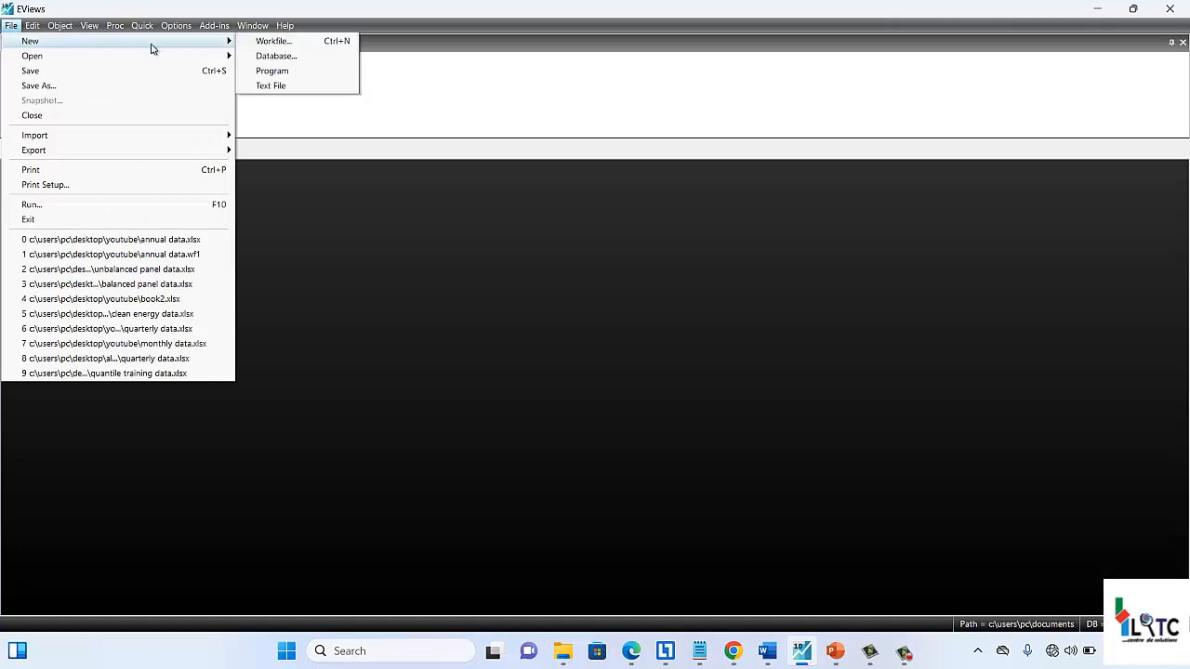
click(290, 72)
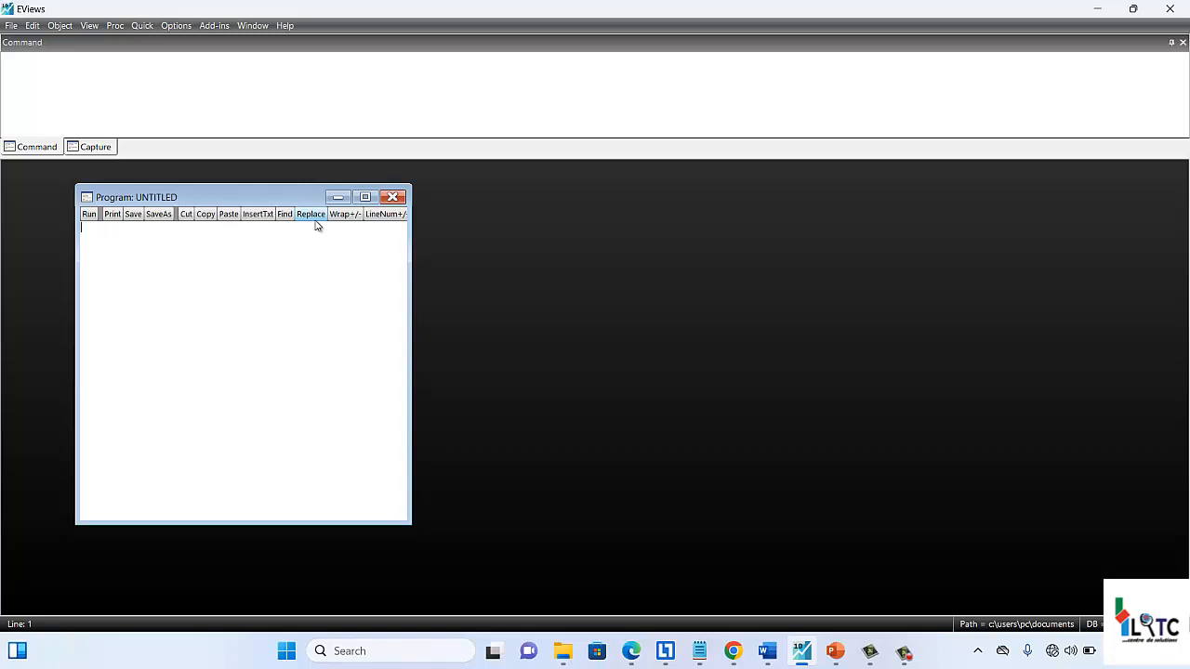
click(385, 199)
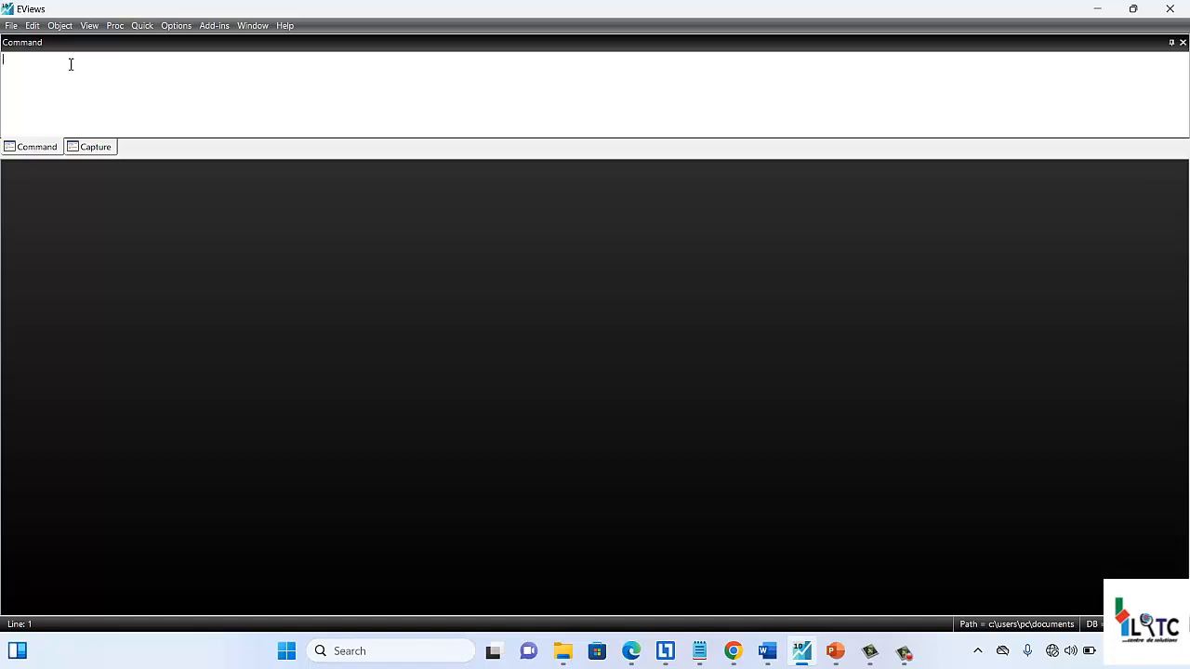
Step: Enter a wfopen command using the path copied from the Annual Data Excel file, "C:\Users\PC\Desktop\YouTube\Annual Data.xlsx"
text(wfopen)
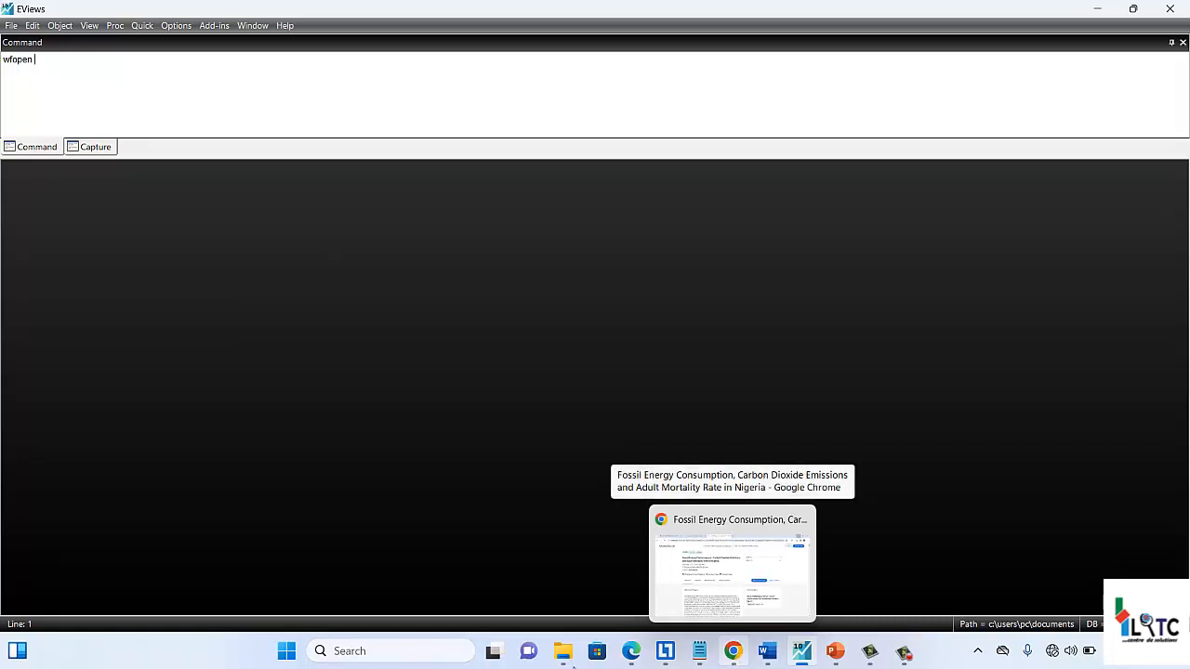
mouse_move(562, 651)
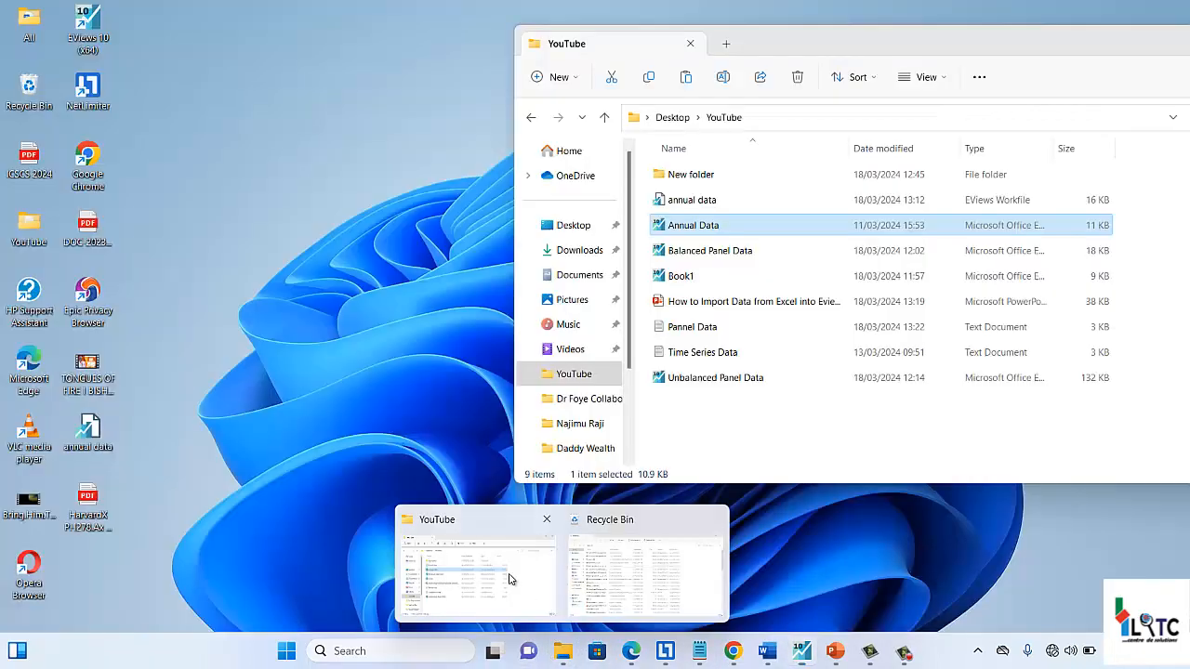
click(512, 577)
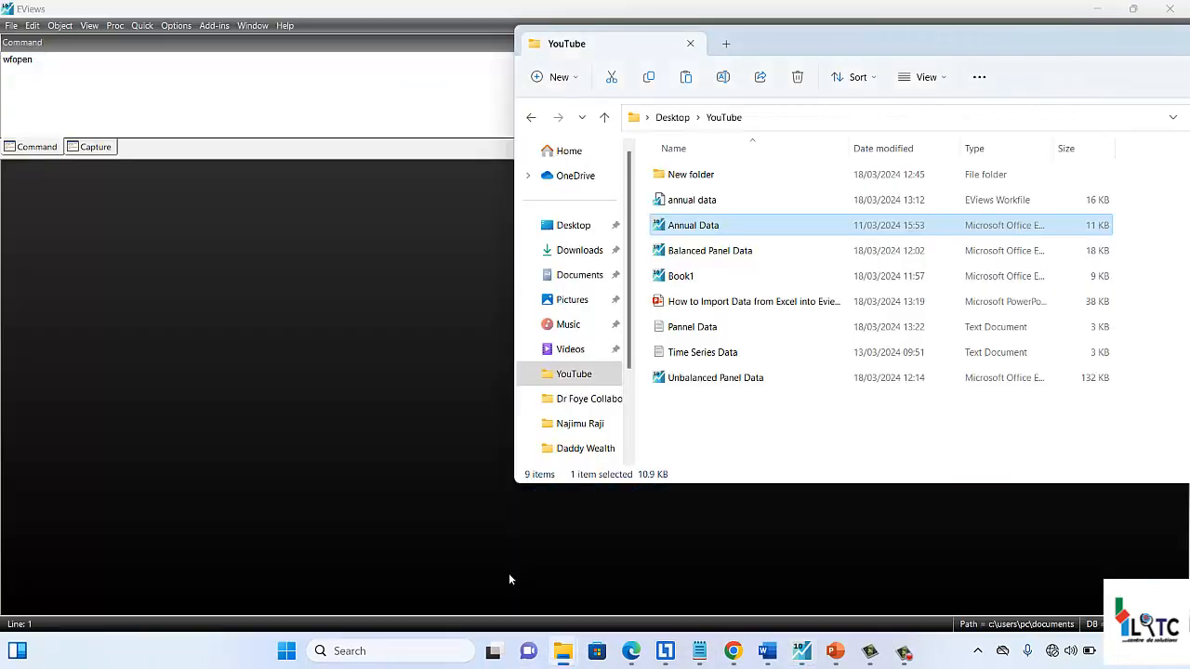
right_click(713, 230)
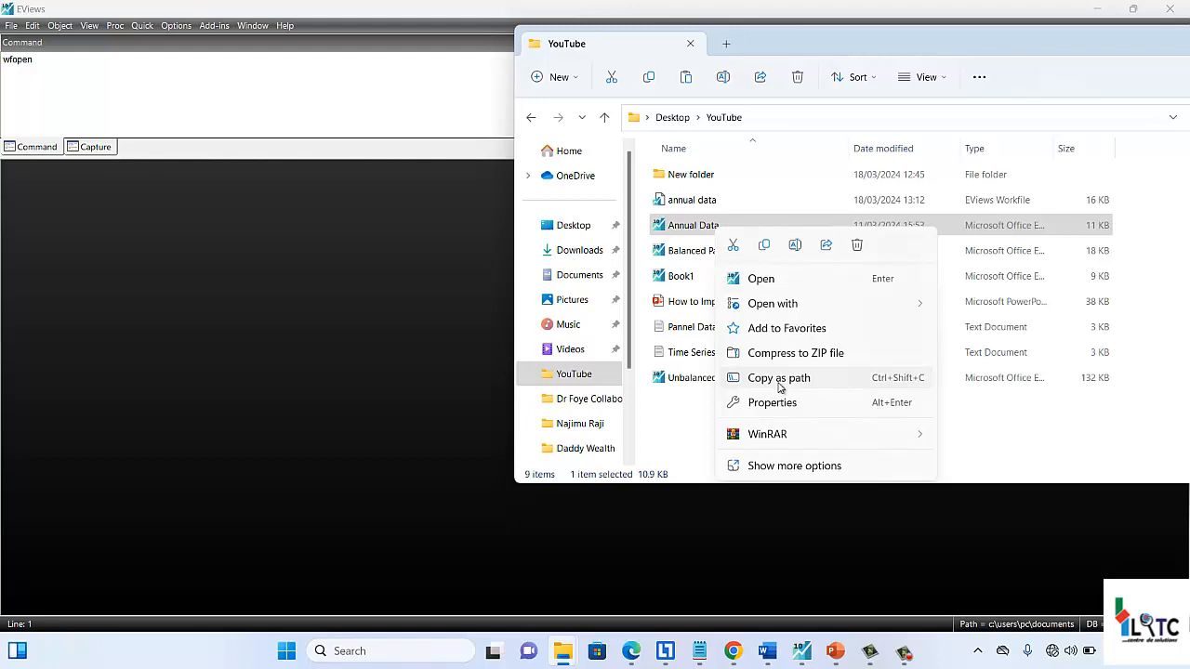
click(779, 377)
click(110, 64)
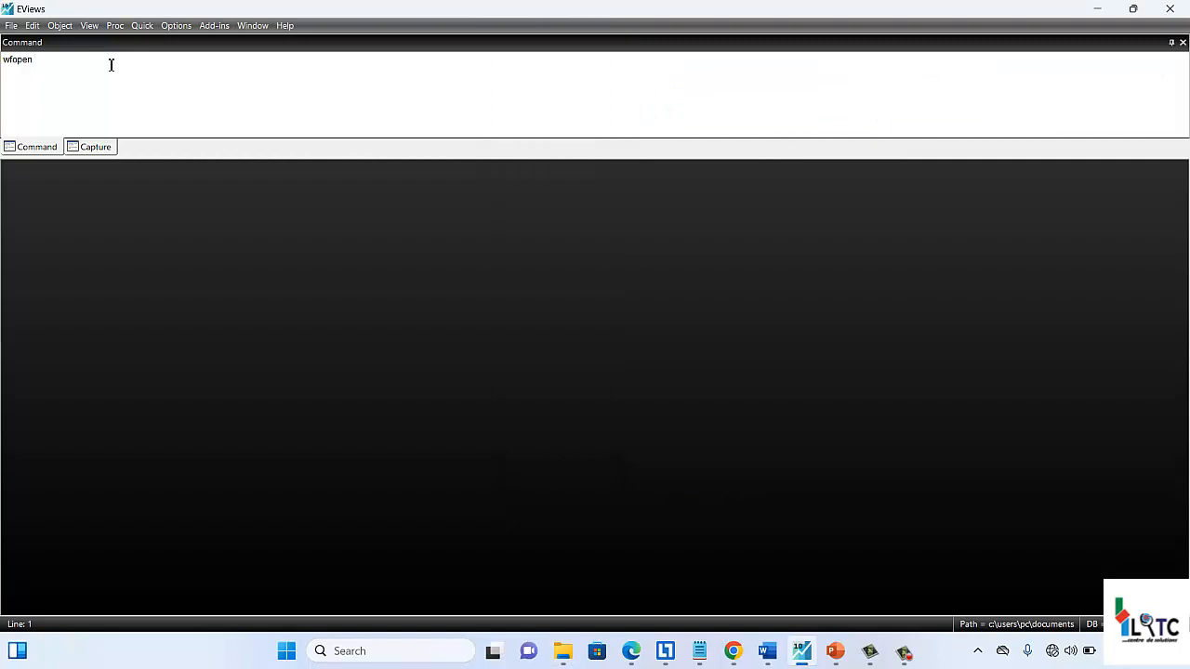
right_click(109, 64)
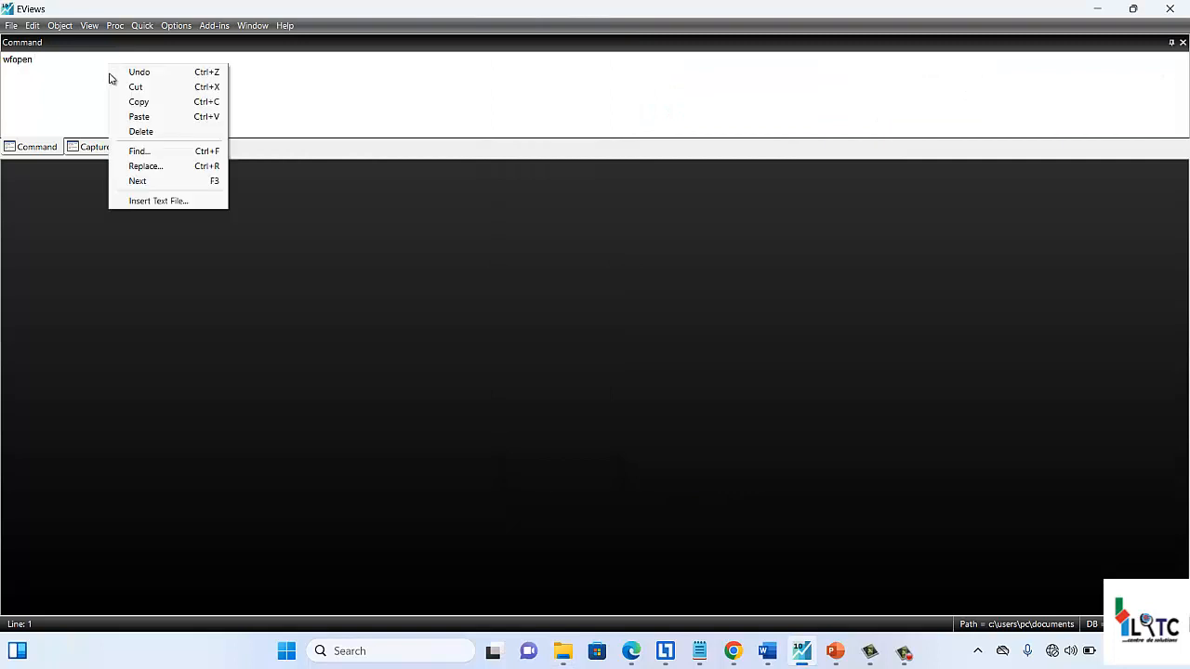
click(146, 115)
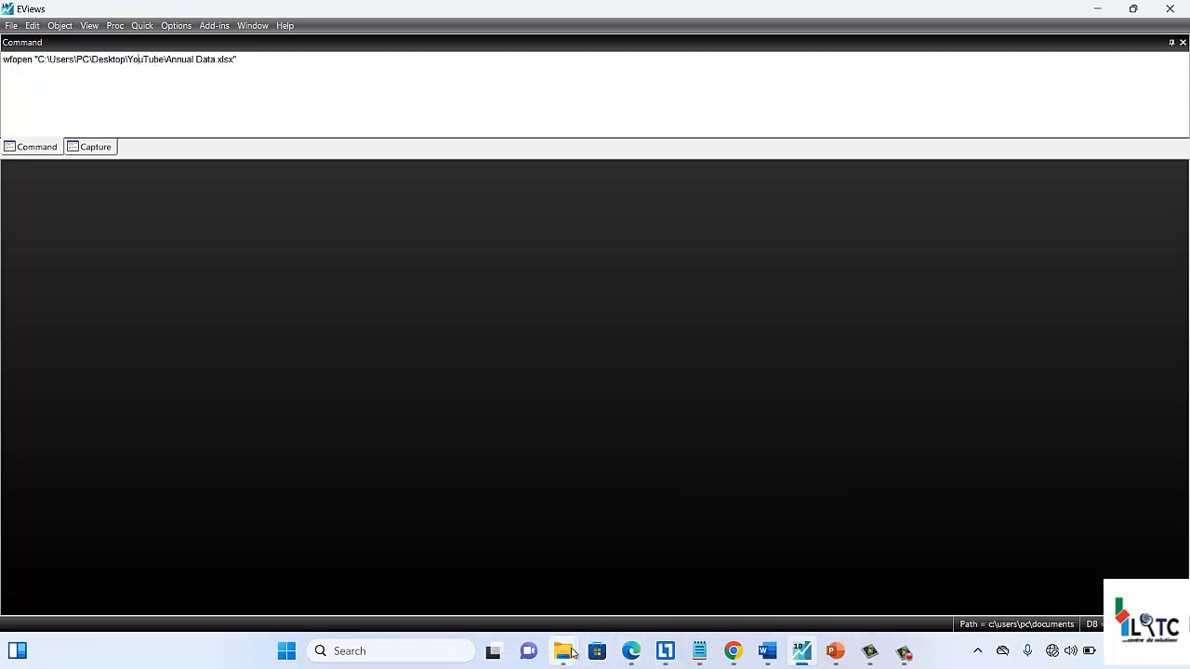
Step: Check the Annual Data Excel file in the YouTube folder against the path in the wfopen command, and return to EViews
mouse_move(562, 651)
click(518, 562)
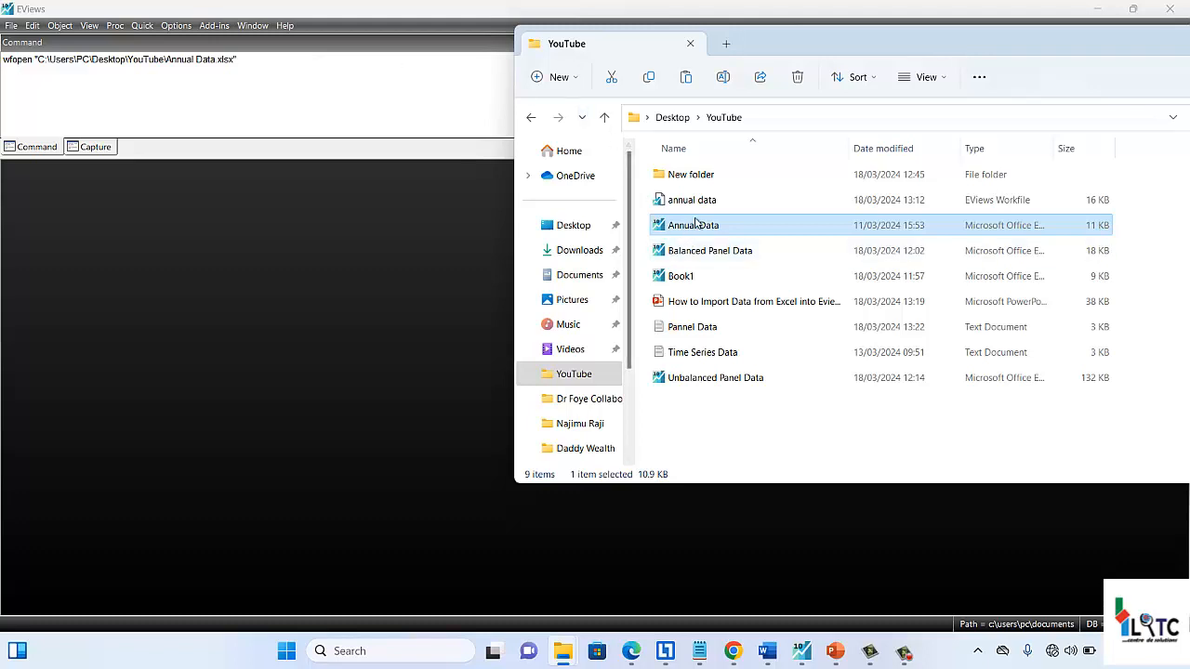
click(169, 58)
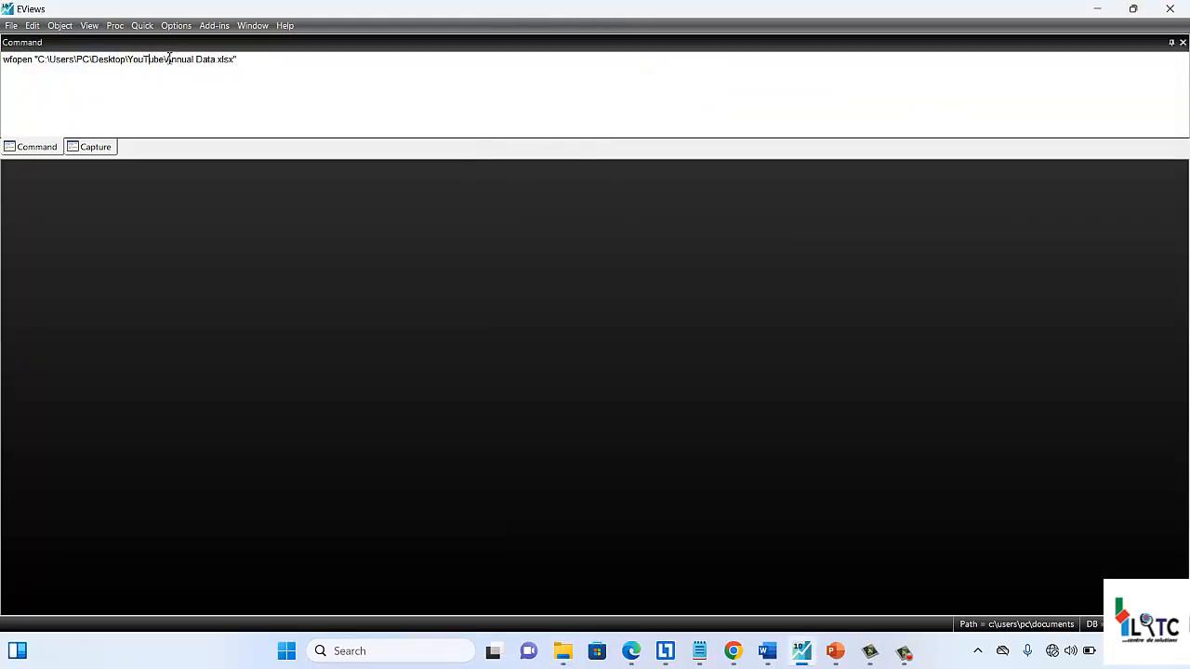
Step: Run the wfopen command for Annual Data.xlsx and import Sheet1 with the default read settings, without linking to the external source
click(234, 59)
text(x)
click(243, 60)
key(Return)
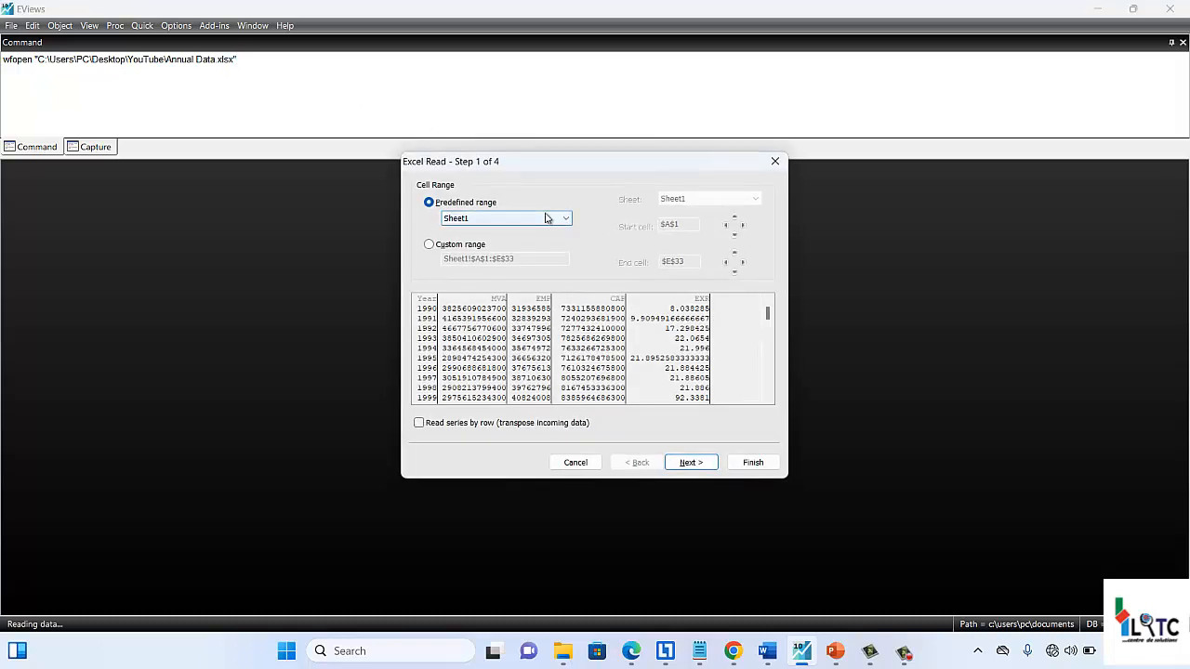
click(759, 463)
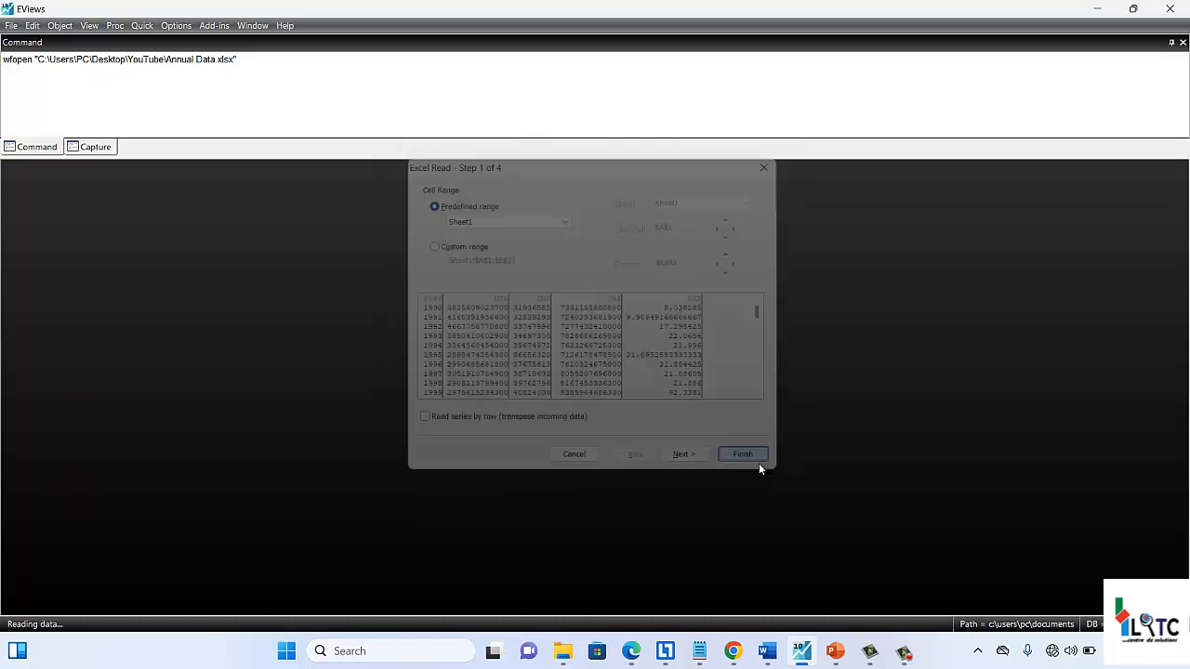
click(623, 344)
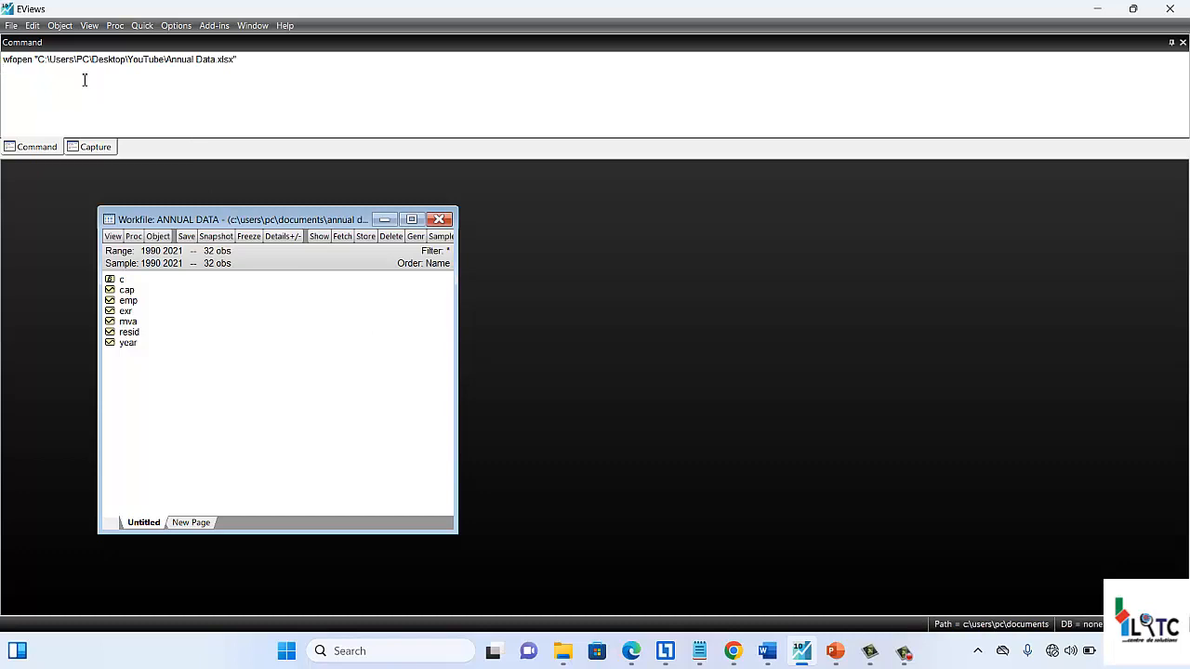
Step: Add a wfsave command with the copied path "C:\Users\PC\Desktop\YouTube\Annual Data.xlsx" below the wfopen command
text(wfsave)
key(ctrl+v)
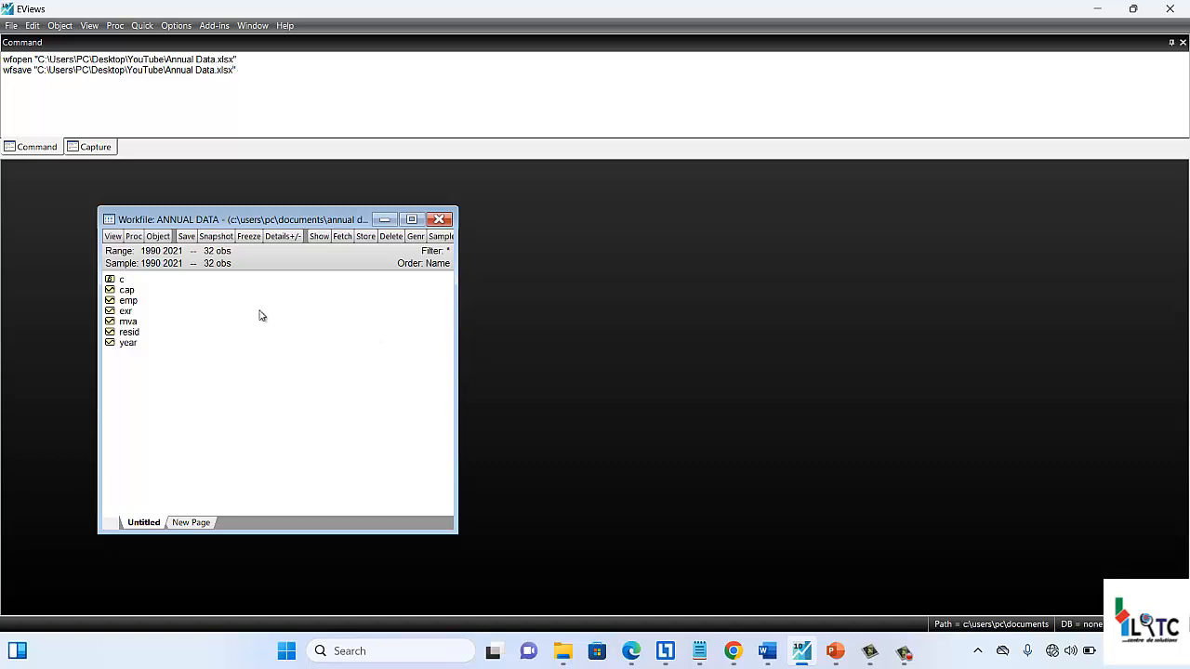
click(112, 236)
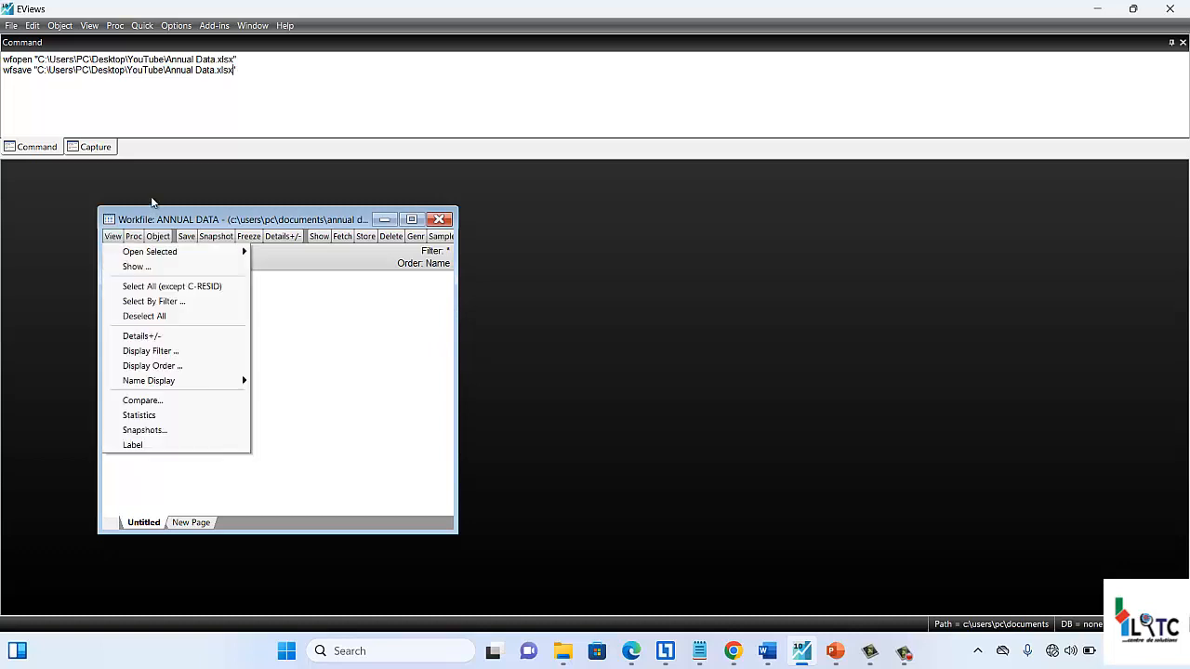
click(127, 130)
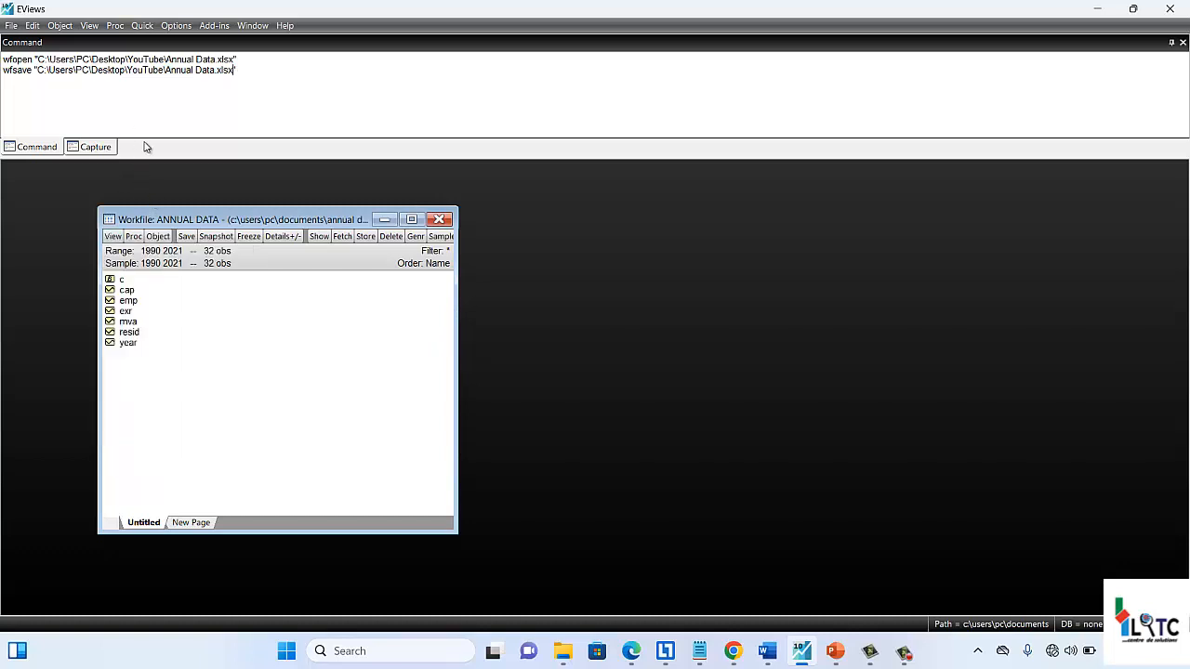
click(9, 26)
click(9, 26)
Step: Change the file extension in the wfsave command to wf1, run it, and decline overwriting the existing file
text(f1)
key(Return)
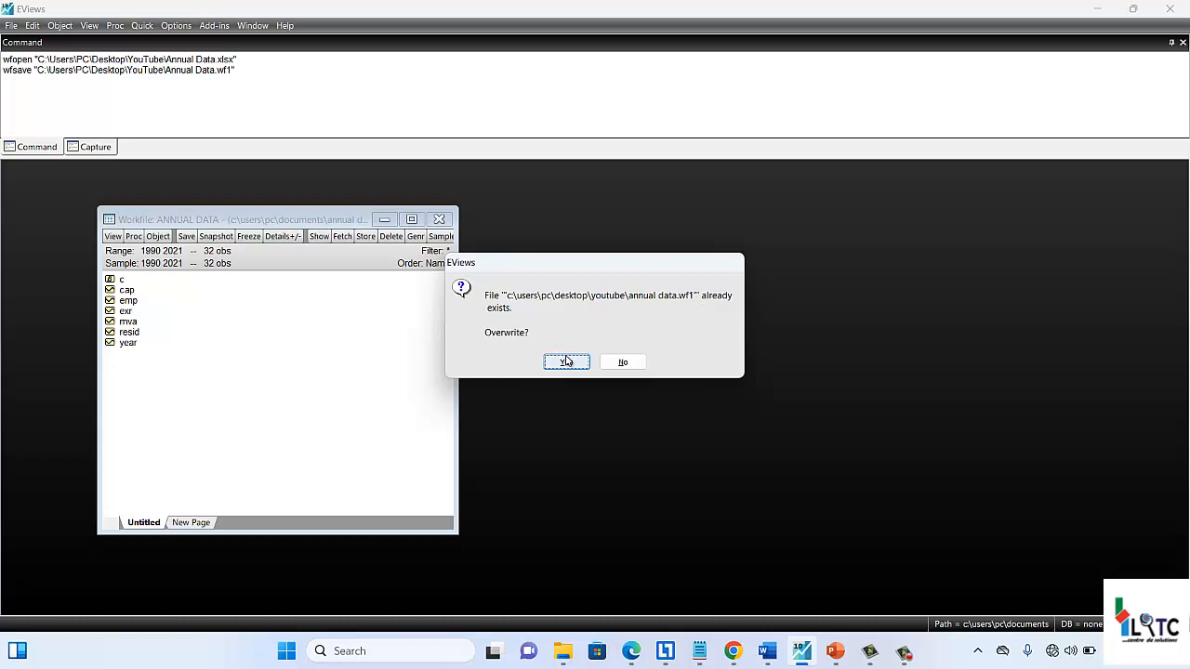
click(622, 362)
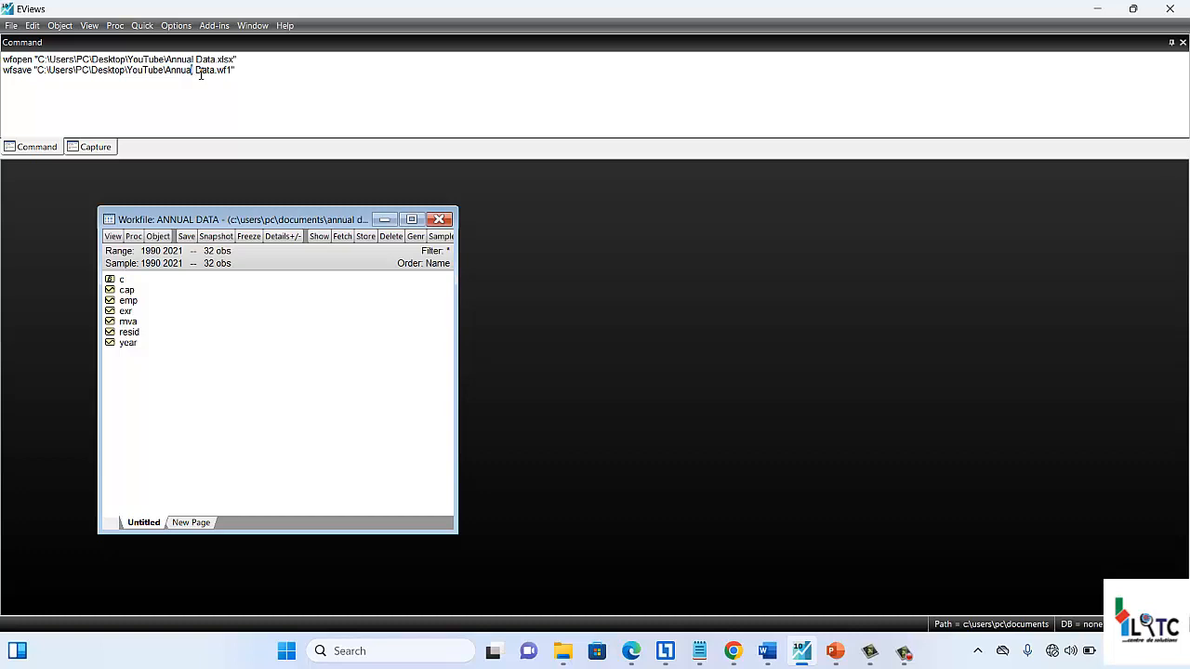
Step: Shorten the file name in the wfsave command to Data.wf1 and run it, saving the workfile with double precision
key(shift+Left)
key(shift+Left)
key(shift+Left)
key(shift+Left)
key(shift+Left)
key(shift+Left)
key(Delete)
click(212, 73)
key(Return)
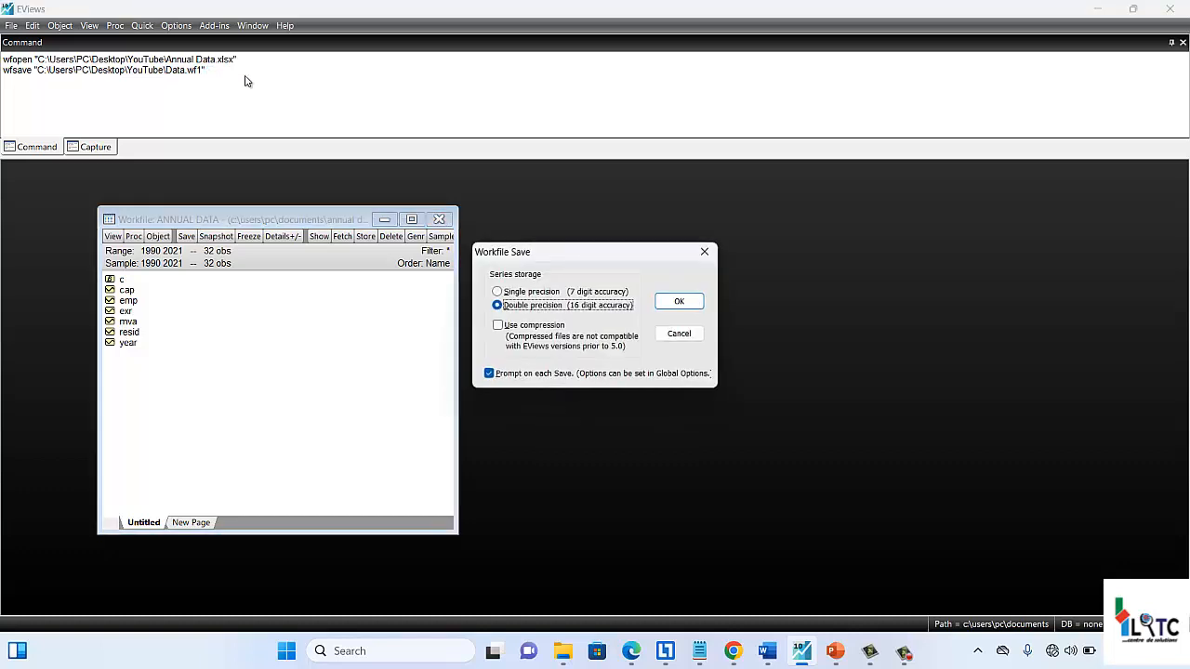
click(691, 303)
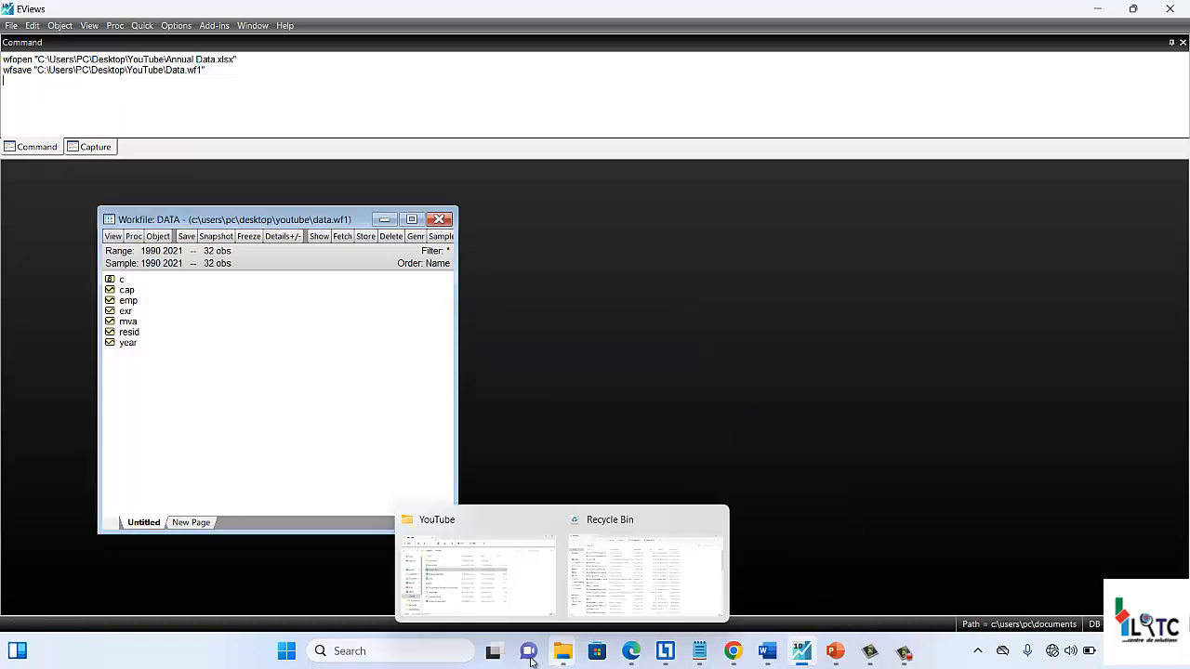
Step: Check the saved Data workfile in the YouTube folder and switch to the PowerPoint slide listing the import methods
click(496, 609)
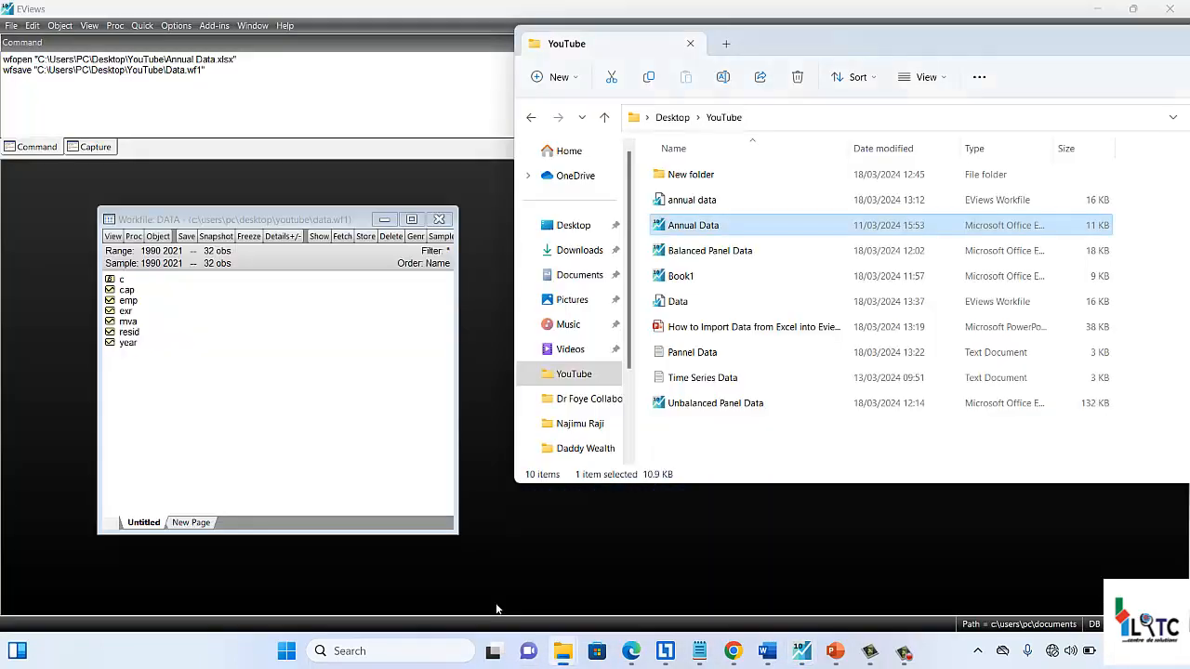
click(716, 301)
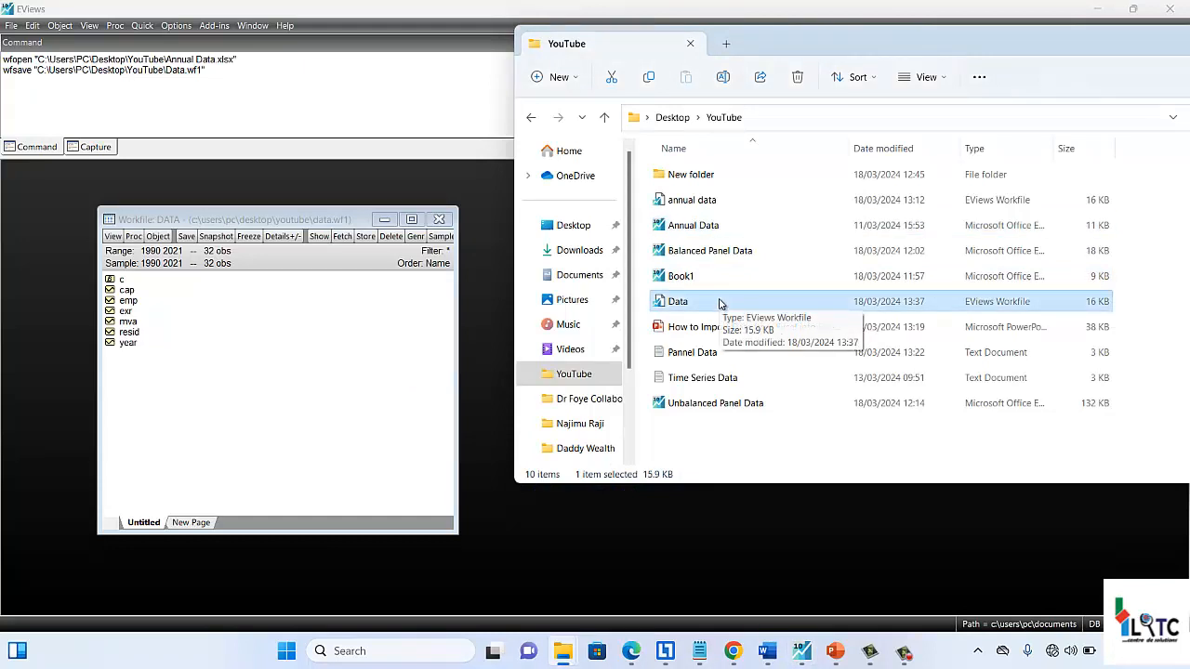
click(835, 651)
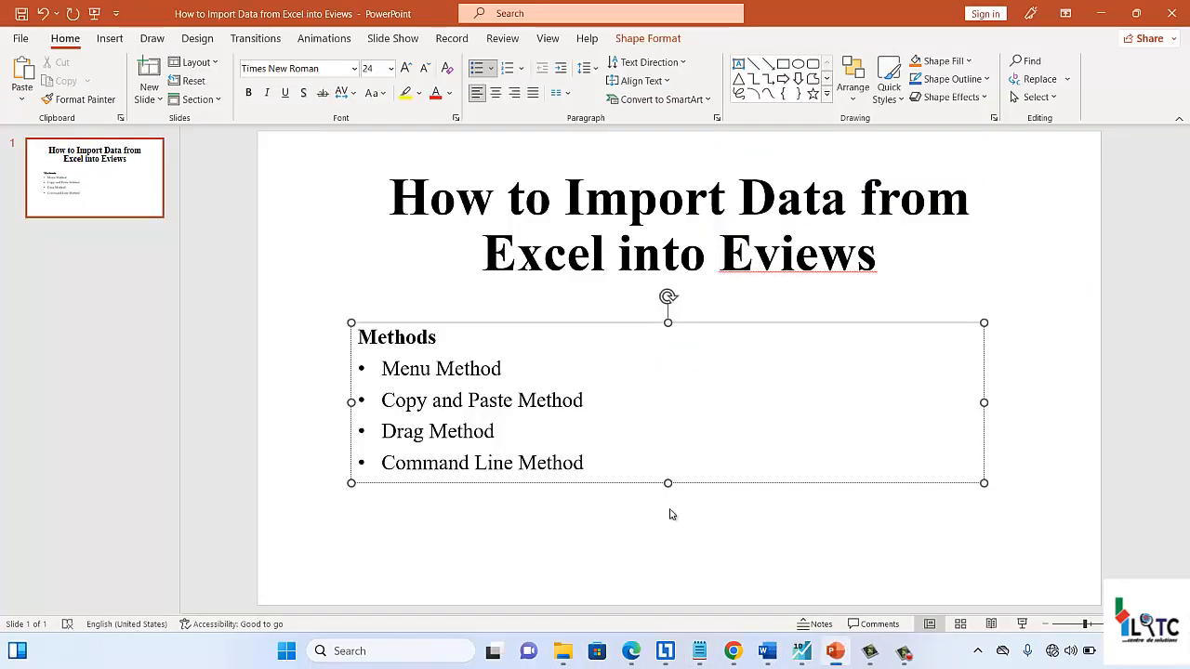